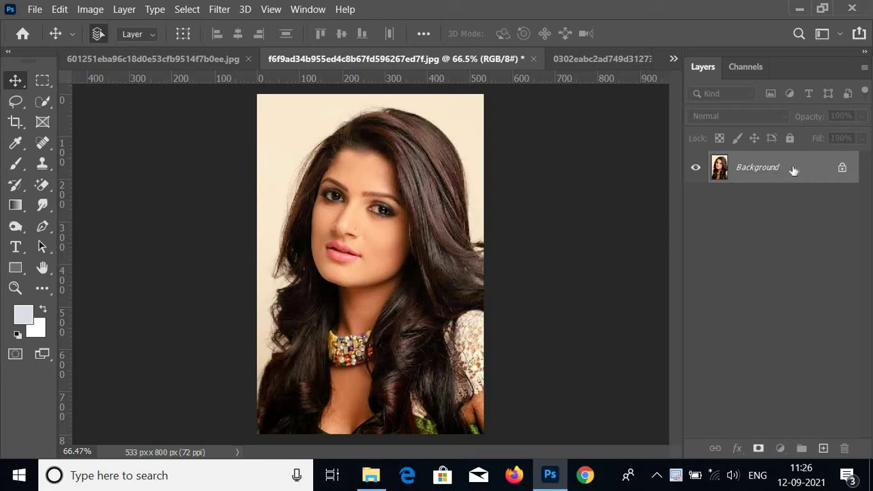
Step: Duplicate the portrait to Layer 1, hide the Background, and quick-select the woman with a size-50 brush
{"action": "key", "text": "ctrl+j"}
{"action": "left_click", "coordinate": [696, 200]}
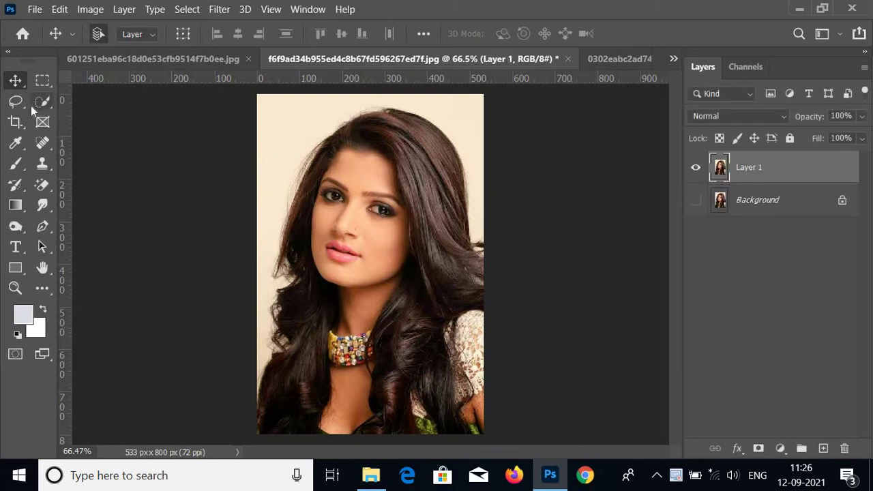
{"action": "left_click", "coordinate": [42, 103]}
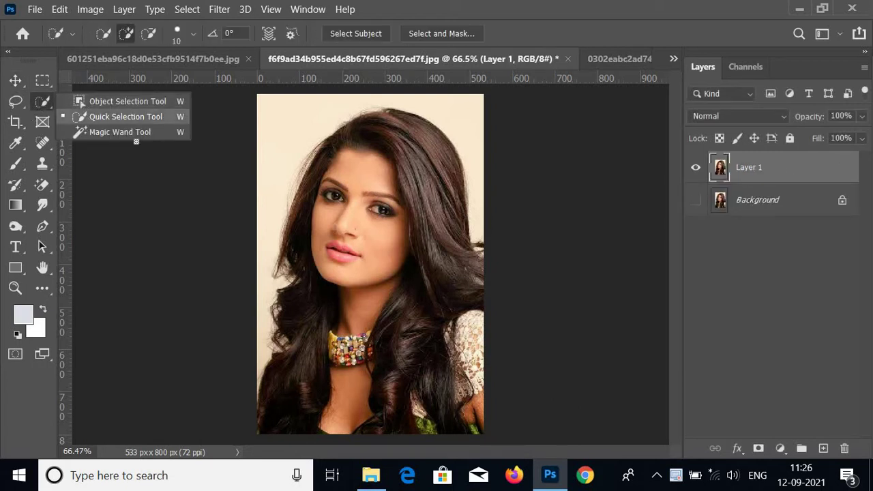
{"action": "scroll", "coordinate": [348, 208], "scroll_direction": "up", "scroll_amount": 2}
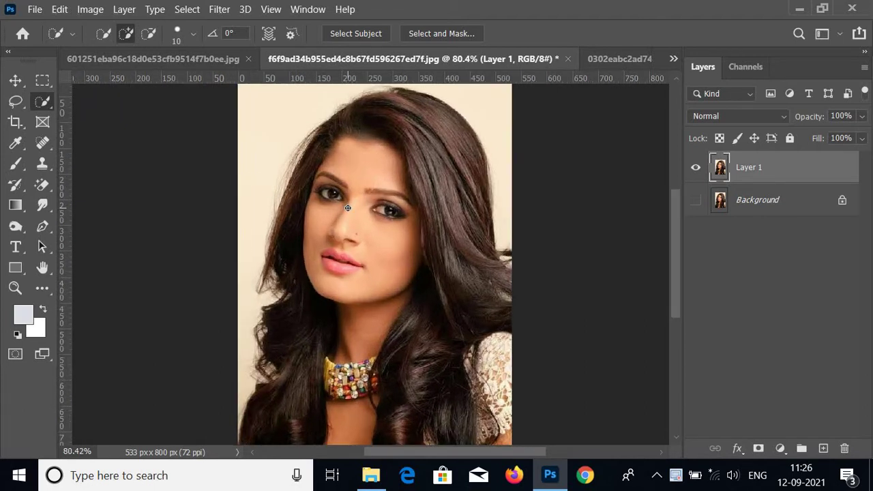
{"action": "key", "text": "bracketright"}
{"action": "key", "text": "bracketright"}
{"action": "key", "text": "bracketright"}
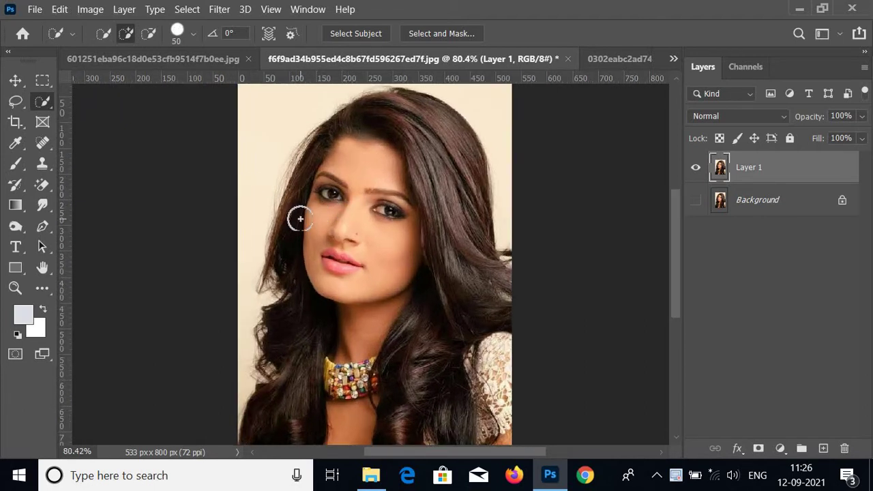
{"action": "mouse_move", "coordinate": [299, 218]}
{"action": "left_mouse_down"}
{"action": "mouse_move", "coordinate": [334, 141]}
{"action": "mouse_move", "coordinate": [380, 119]}
{"action": "mouse_move", "coordinate": [443, 136]}
{"action": "mouse_move", "coordinate": [473, 207]}
{"action": "mouse_move", "coordinate": [494, 293]}
{"action": "mouse_move", "coordinate": [481, 426]}
{"action": "left_mouse_up"}
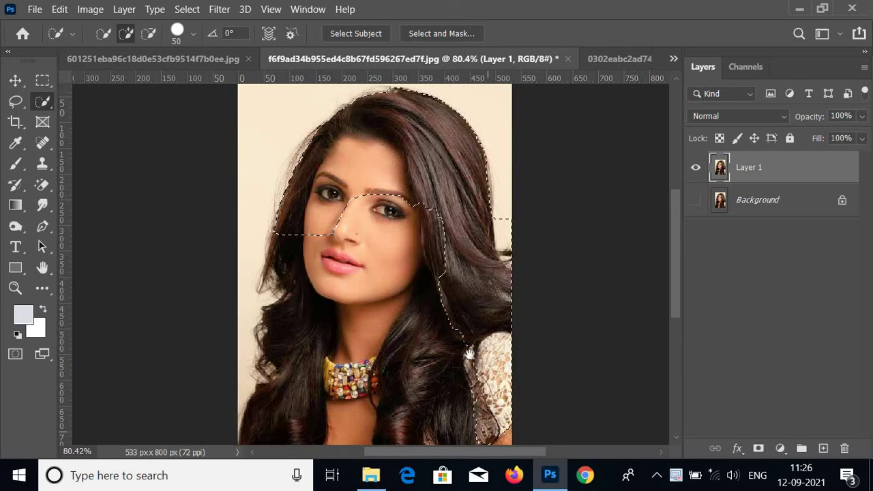
{"action": "left_click_drag", "start_coordinate": [469, 351], "coordinate": [476, 290]}
{"action": "mouse_move", "coordinate": [360, 145]}
{"action": "left_mouse_down"}
{"action": "mouse_move", "coordinate": [287, 396]}
{"action": "mouse_move", "coordinate": [447, 388]}
{"action": "left_mouse_up"}
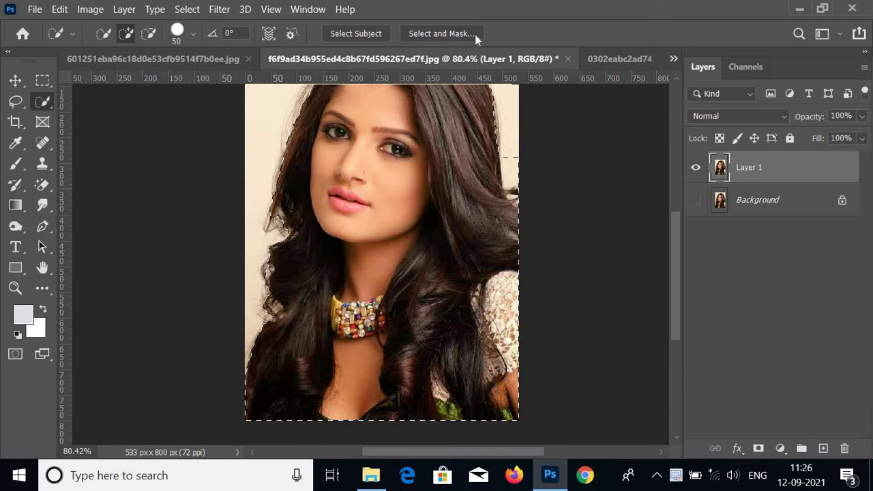
Step: In Select and Mask, refine the left hair edge with a size-90 Refine Edge Brush in Overlay view
{"action": "left_click", "coordinate": [435, 35]}
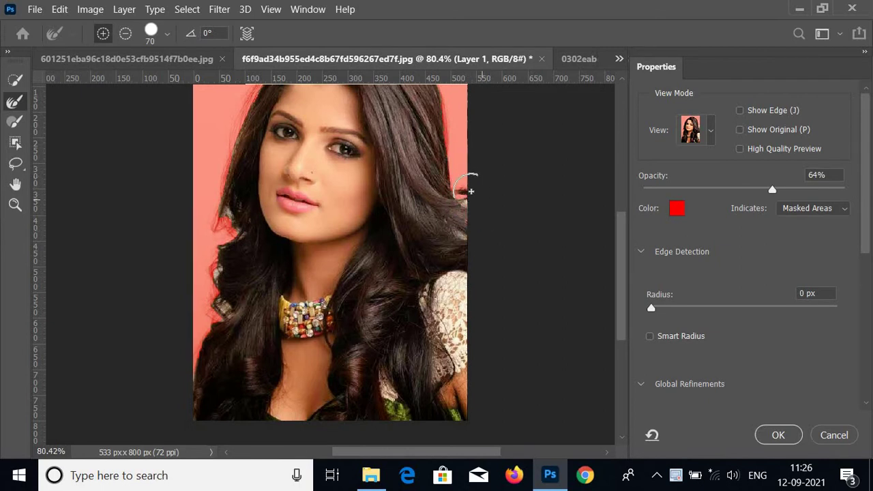
{"action": "mouse_move", "coordinate": [228, 204]}
{"action": "left_mouse_down"}
{"action": "mouse_move", "coordinate": [229, 178]}
{"action": "mouse_move", "coordinate": [271, 288]}
{"action": "left_mouse_up"}
{"action": "left_click_drag", "start_coordinate": [444, 320], "coordinate": [440, 280]}
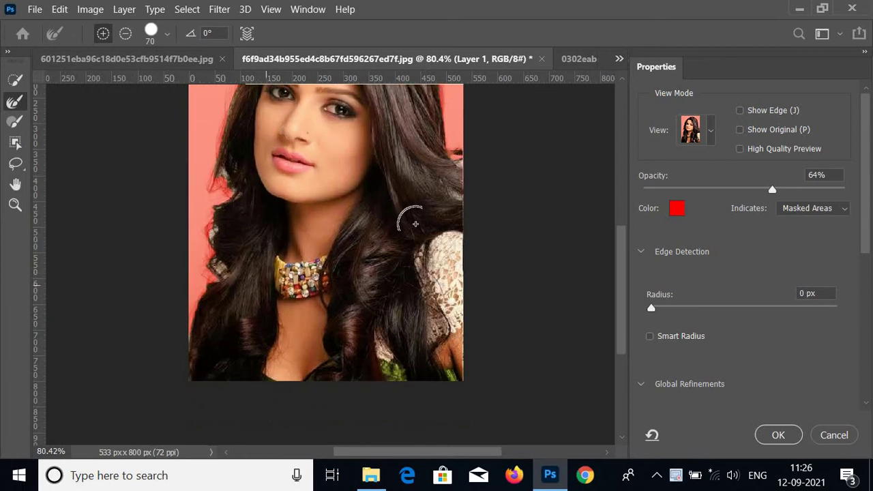
{"action": "key", "text": "bracketright"}
{"action": "key", "text": "bracketright"}
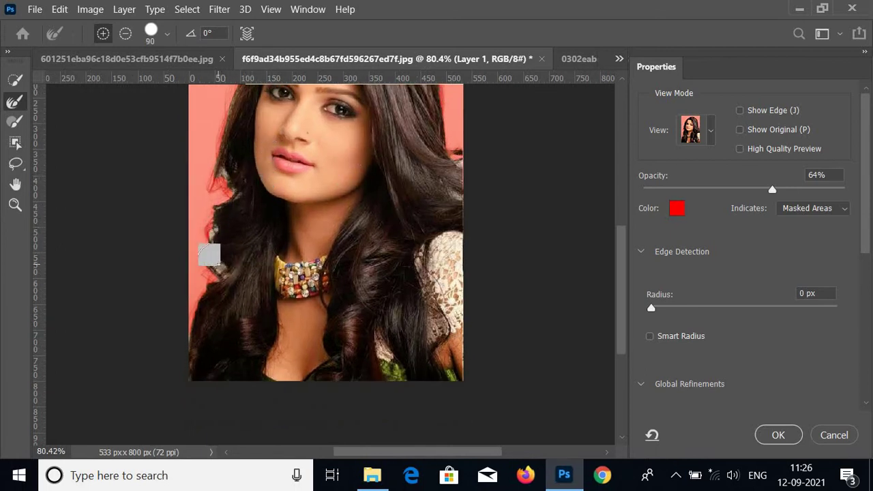
{"action": "key", "text": "o"}
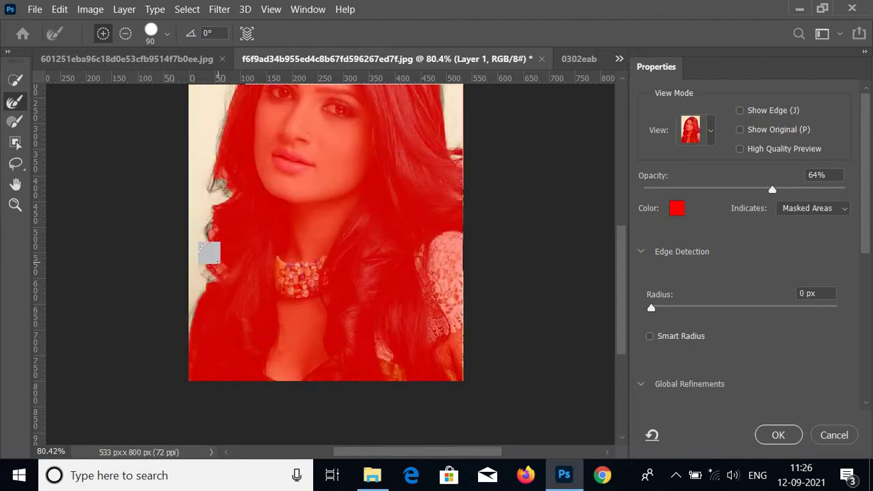
{"action": "mouse_move", "coordinate": [210, 252]}
{"action": "left_mouse_down"}
{"action": "mouse_move", "coordinate": [209, 146]}
{"action": "mouse_move", "coordinate": [200, 283]}
{"action": "left_mouse_up"}
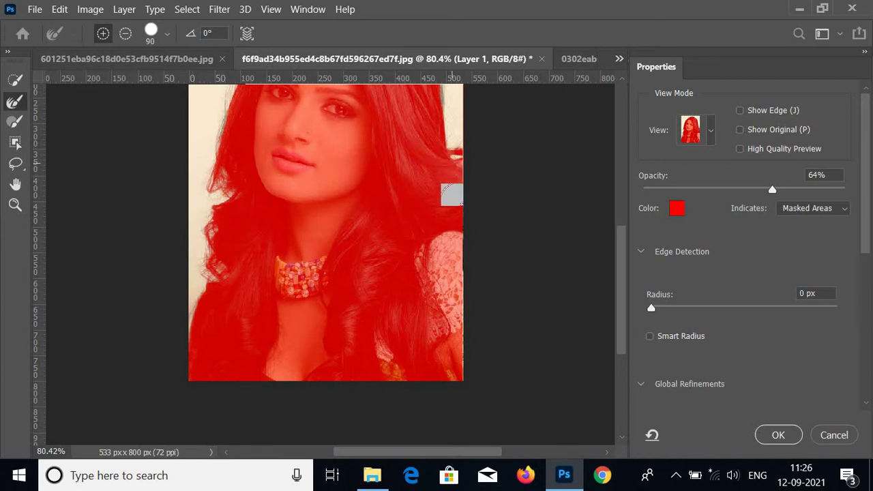
Step: Refine the hair edge over the top of the head and left side, then apply with OK
{"action": "scroll", "coordinate": [427, 297], "scroll_direction": "up", "scroll_amount": 5}
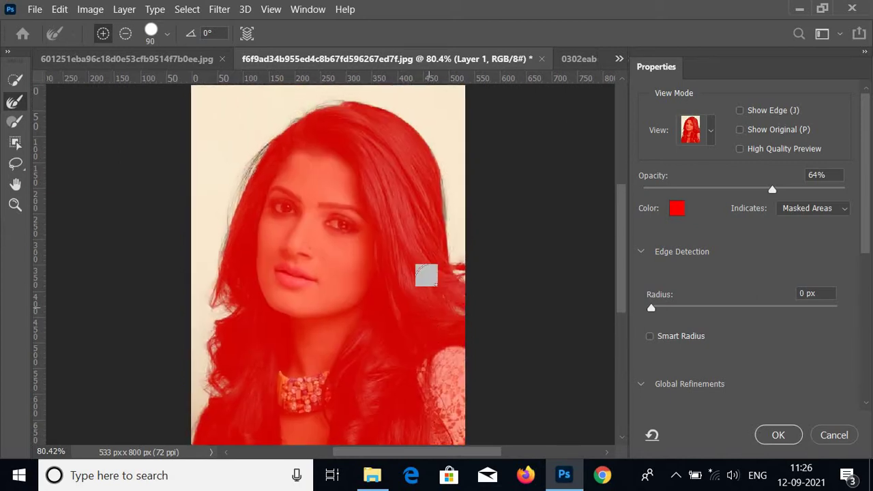
{"action": "mouse_move", "coordinate": [427, 179]}
{"action": "left_mouse_down"}
{"action": "mouse_move", "coordinate": [421, 140]}
{"action": "mouse_move", "coordinate": [375, 97]}
{"action": "mouse_move", "coordinate": [318, 95]}
{"action": "mouse_move", "coordinate": [270, 127]}
{"action": "left_mouse_up"}
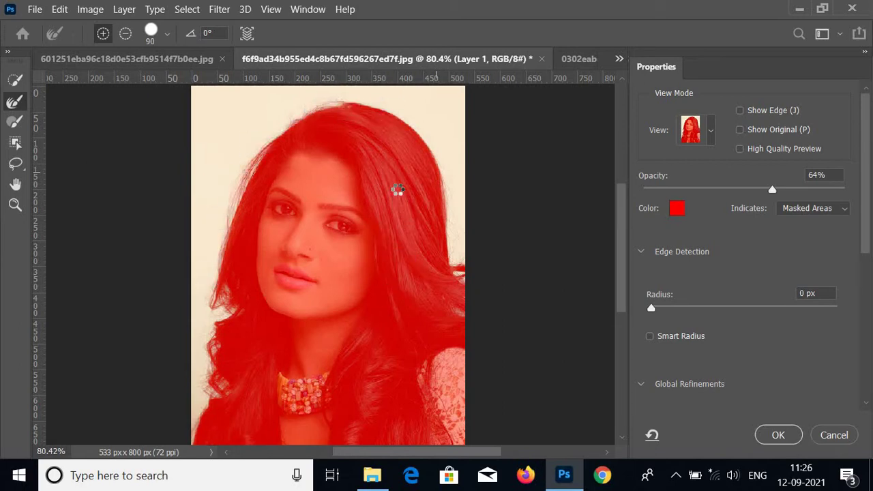
{"action": "scroll", "coordinate": [393, 189], "scroll_direction": "down", "scroll_amount": 5}
{"action": "left_click_drag", "start_coordinate": [404, 209], "coordinate": [352, 417]}
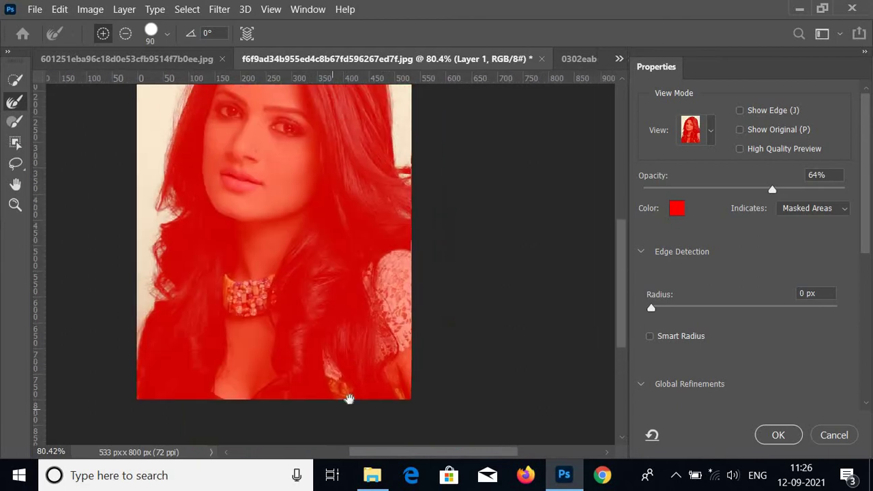
{"action": "left_click_drag", "start_coordinate": [394, 229], "coordinate": [376, 225]}
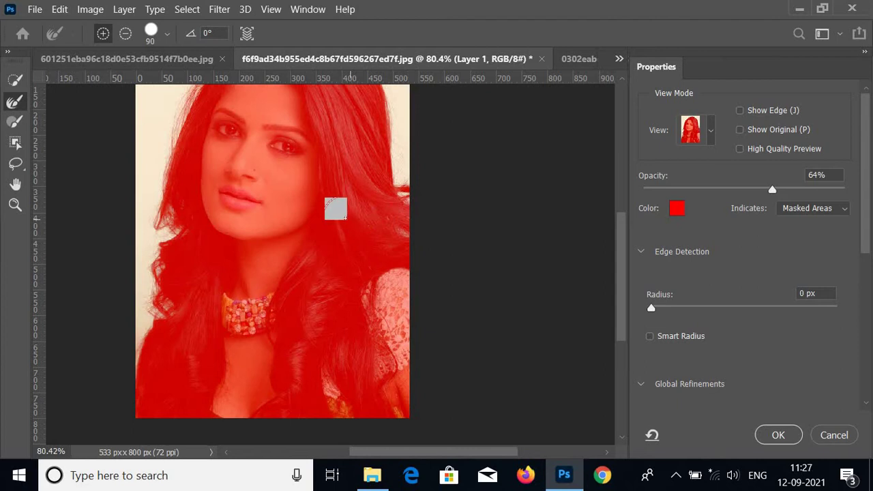
{"action": "left_click_drag", "start_coordinate": [348, 287], "coordinate": [370, 332]}
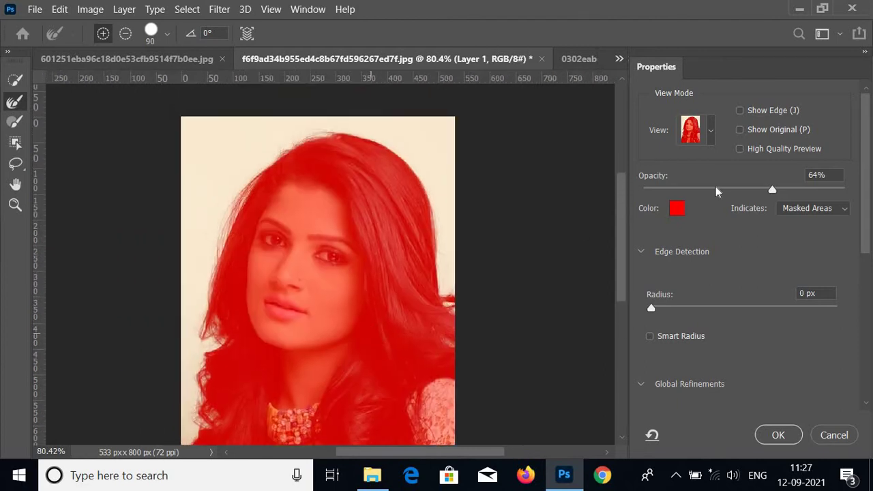
{"action": "scroll", "coordinate": [733, 239], "scroll_direction": "down", "scroll_amount": 3}
{"action": "scroll", "coordinate": [795, 285], "scroll_direction": "down", "scroll_amount": 2}
{"action": "scroll", "coordinate": [783, 334], "scroll_direction": "down", "scroll_amount": 4}
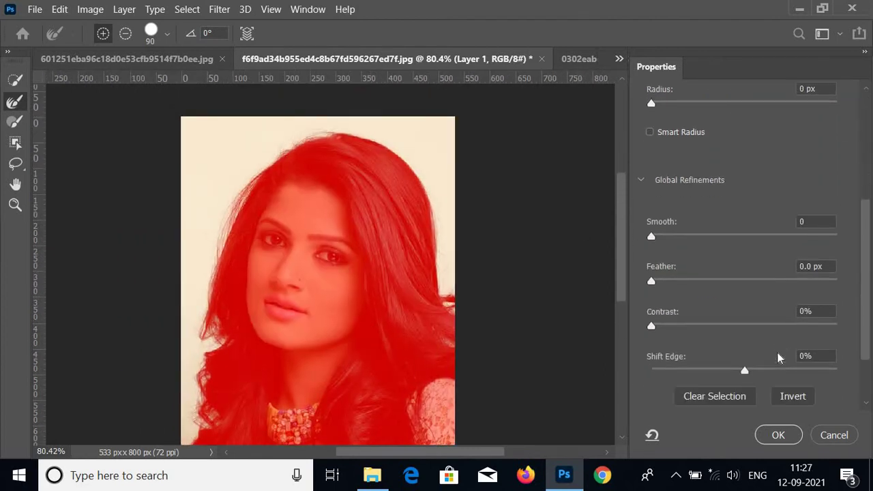
{"action": "scroll", "coordinate": [780, 358], "scroll_direction": "down", "scroll_amount": 2}
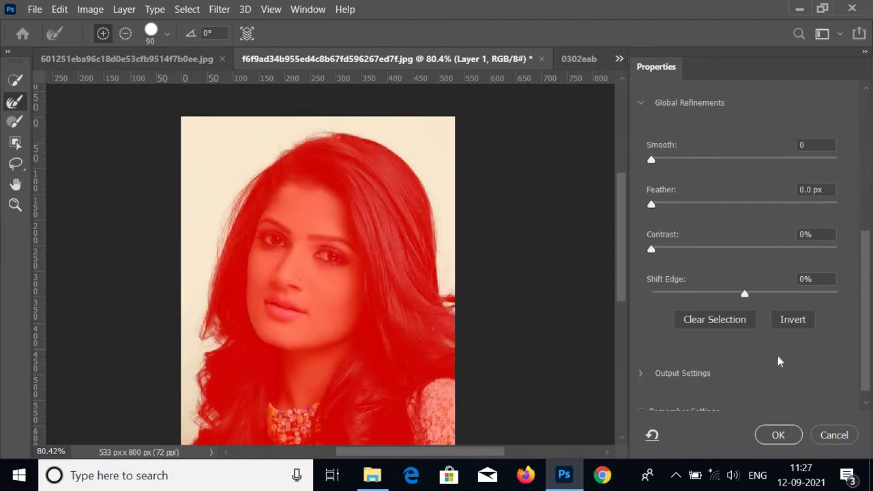
{"action": "left_click", "coordinate": [780, 435]}
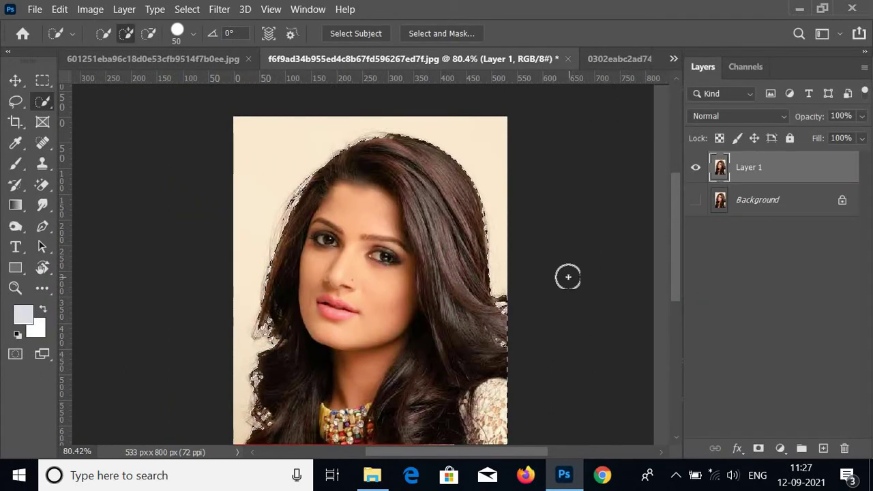
Step: Add a layer mask hiding the backdrop and set up a size-90 Soft Round brush
{"action": "left_click_drag", "start_coordinate": [444, 312], "coordinate": [399, 163]}
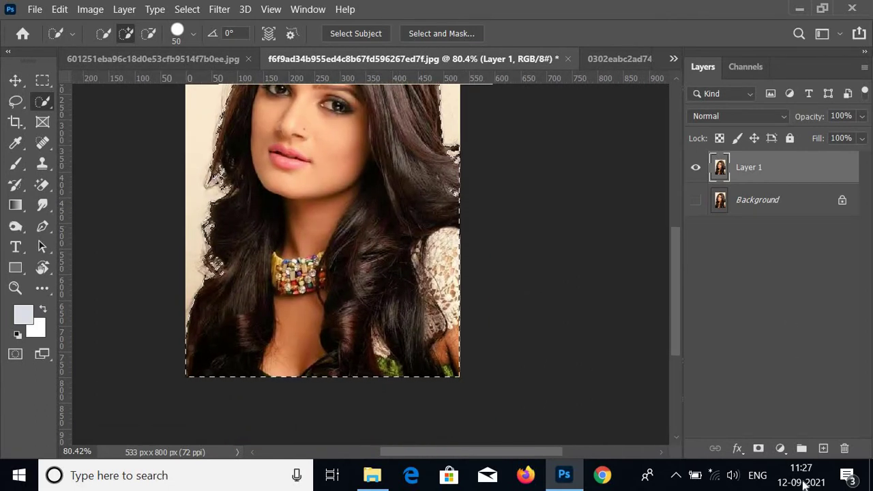
{"action": "left_click", "coordinate": [758, 449]}
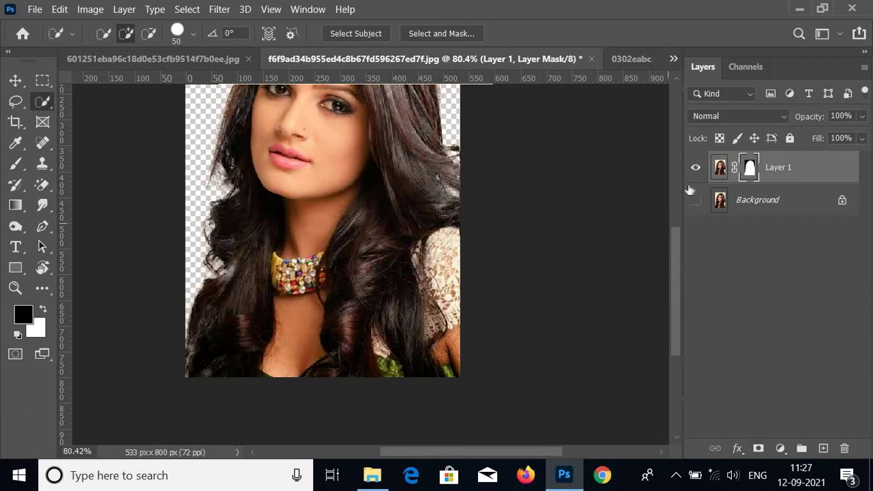
{"action": "left_click_drag", "start_coordinate": [357, 347], "coordinate": [361, 471]}
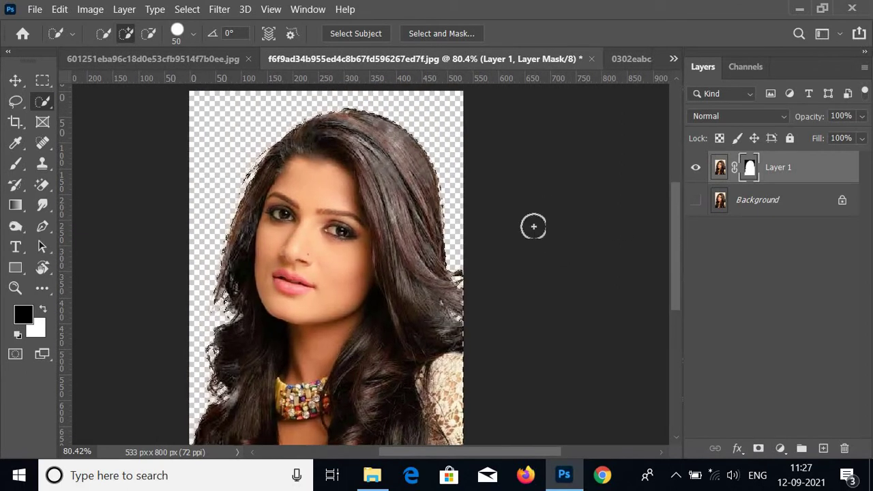
{"action": "left_click", "coordinate": [21, 163]}
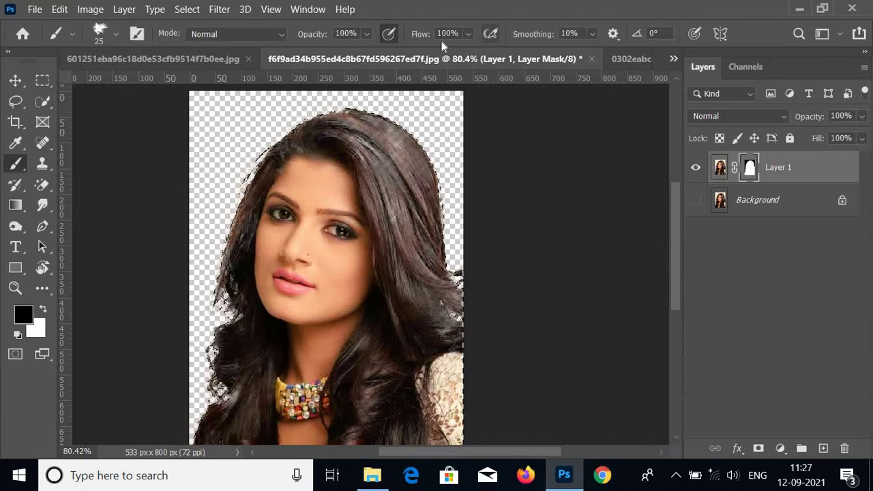
{"action": "key", "text": "bracketright"}
{"action": "key", "text": "bracketright"}
{"action": "key", "text": "bracketright"}
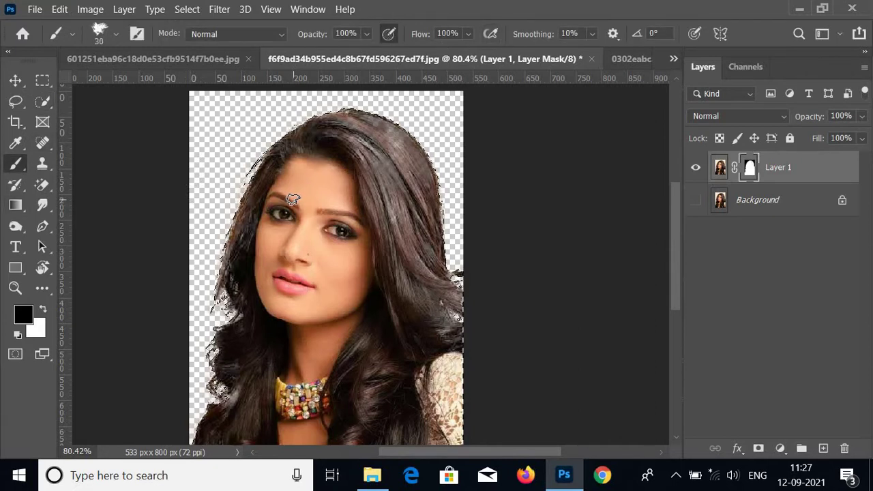
{"action": "left_click", "coordinate": [114, 35]}
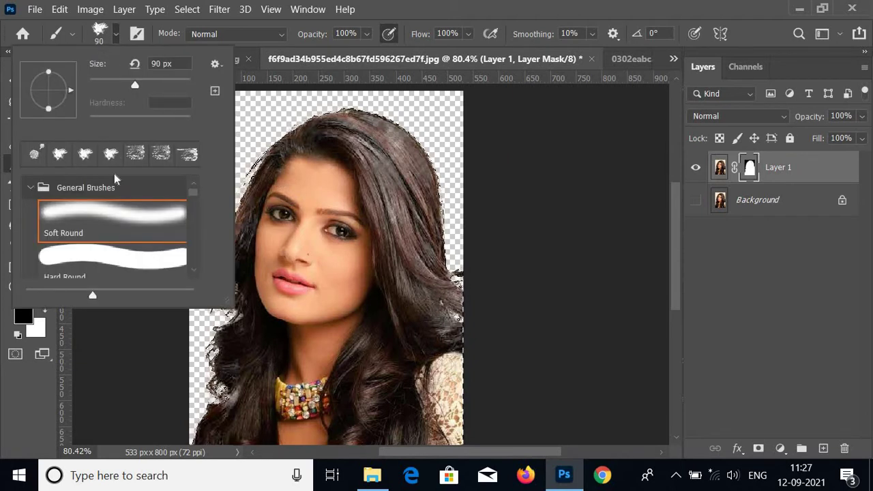
{"action": "left_click", "coordinate": [114, 214]}
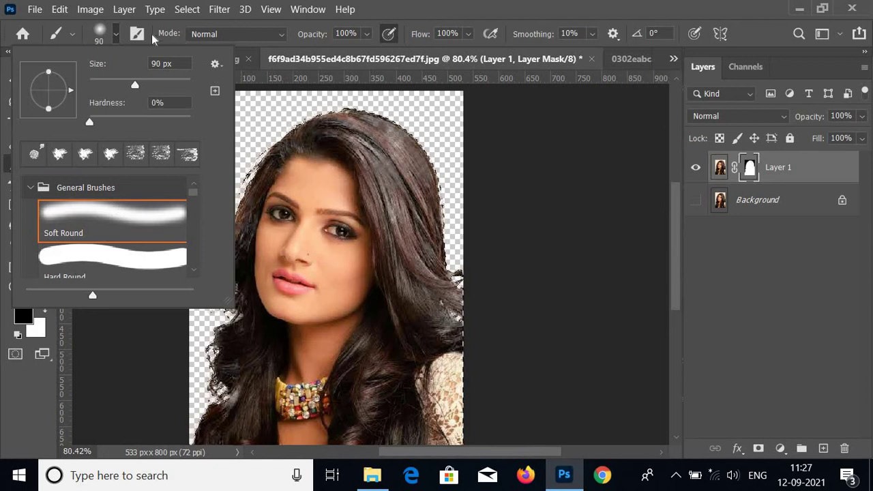
{"action": "left_click", "coordinate": [228, 298]}
Step: Paint the mask along the left, top and right hair edges, revealing strands with white at size 175
{"action": "left_click_drag", "start_coordinate": [227, 298], "coordinate": [243, 167]}
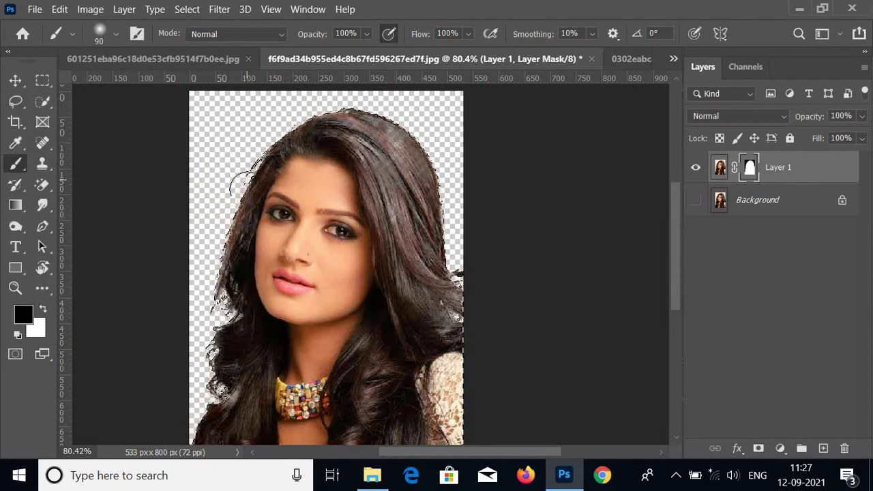
{"action": "key", "text": "x"}
{"action": "left_click_drag", "start_coordinate": [225, 297], "coordinate": [251, 205]}
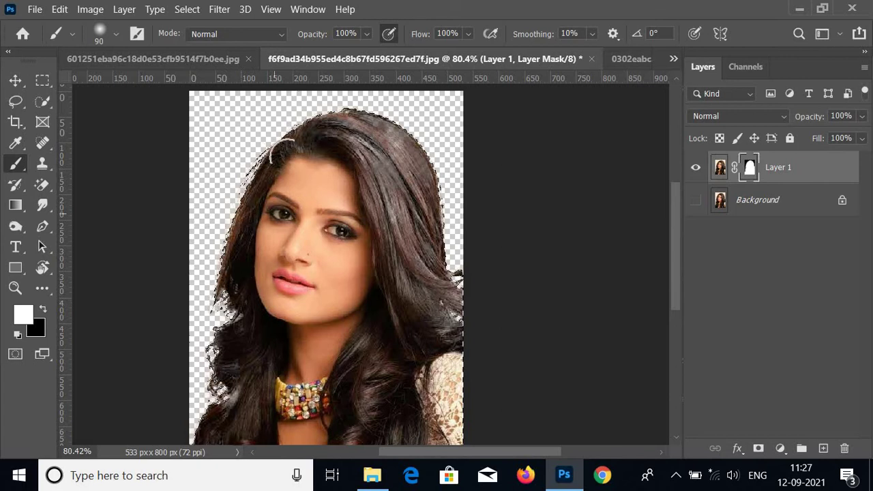
{"action": "mouse_move", "coordinate": [345, 111]}
{"action": "left_mouse_down"}
{"action": "mouse_move", "coordinate": [438, 197]}
{"action": "mouse_move", "coordinate": [447, 297]}
{"action": "left_mouse_up"}
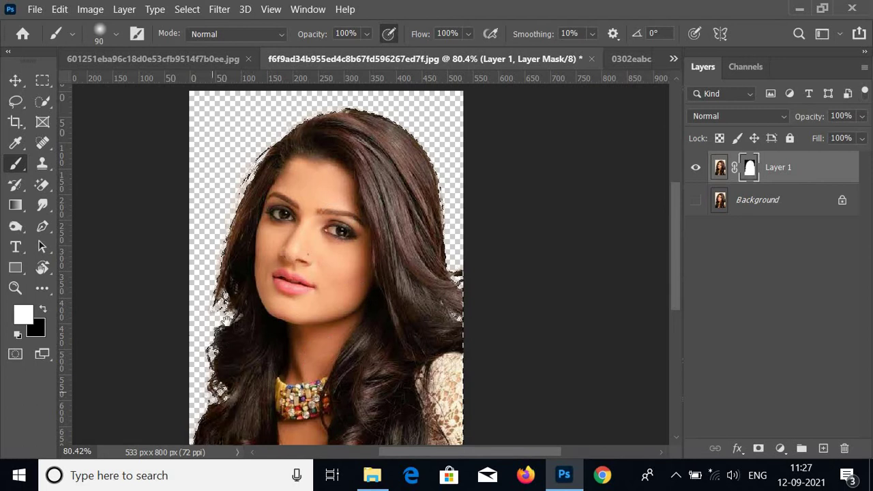
{"action": "left_click_drag", "start_coordinate": [218, 382], "coordinate": [235, 246]}
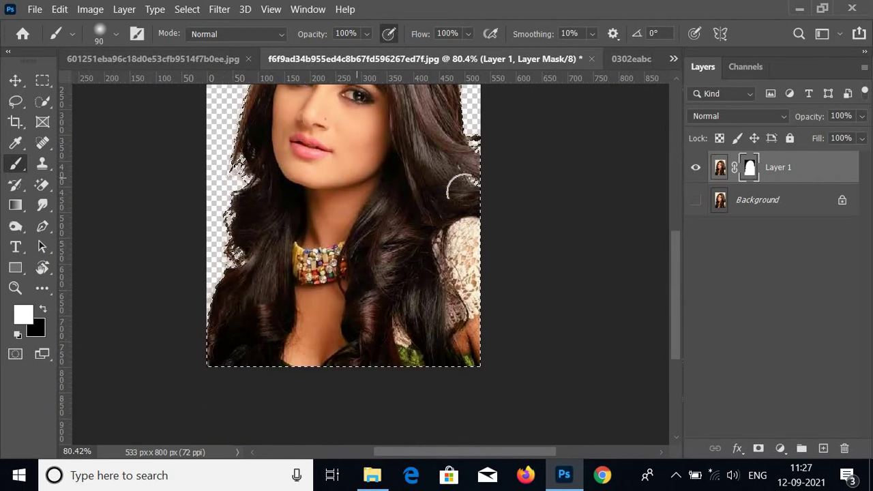
{"action": "key", "text": "bracketright"}
{"action": "key", "text": "bracketright"}
{"action": "key", "text": "bracketright"}
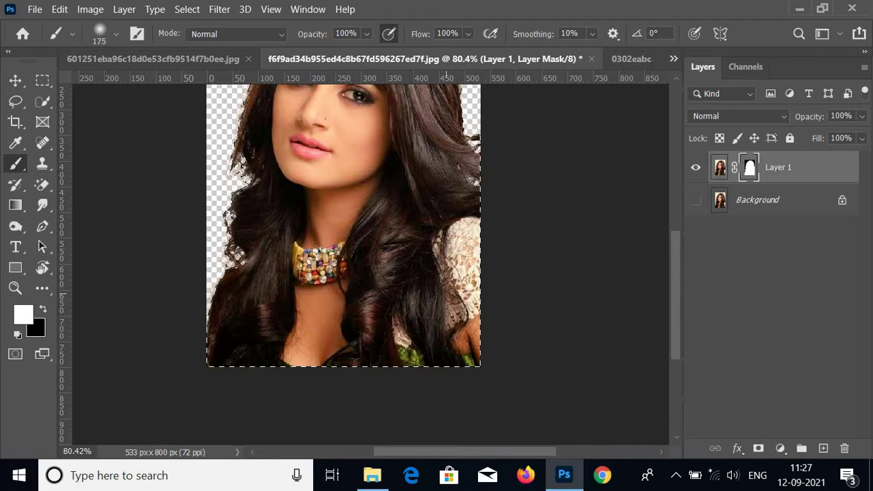
{"action": "left_click_drag", "start_coordinate": [447, 236], "coordinate": [402, 410]}
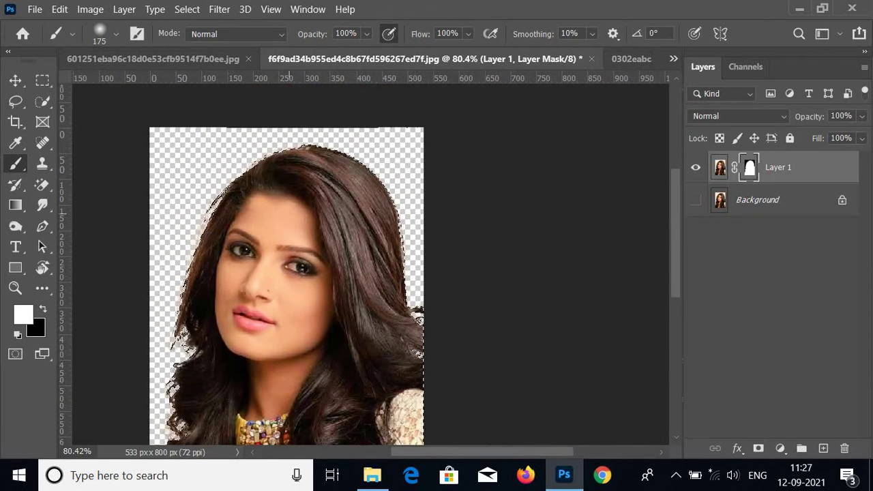
{"action": "mouse_move", "coordinate": [191, 439]}
{"action": "left_mouse_down"}
{"action": "mouse_move", "coordinate": [228, 332]}
{"action": "mouse_move", "coordinate": [215, 382]}
{"action": "left_mouse_up"}
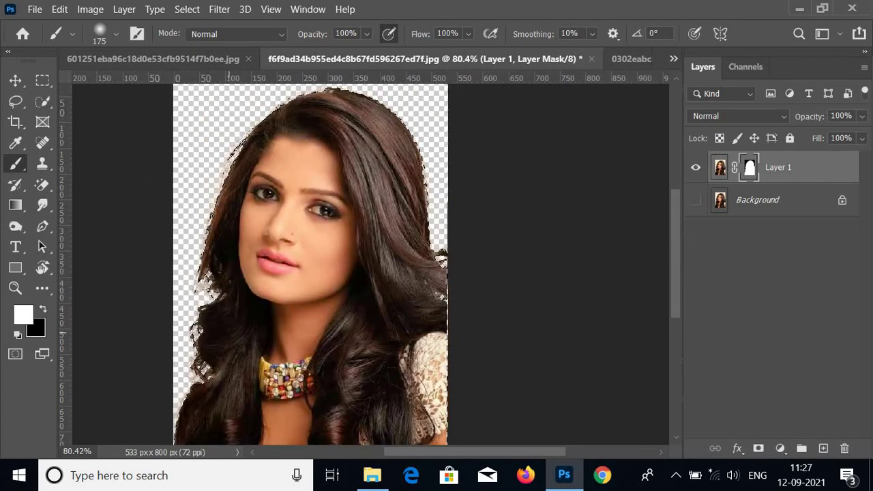
{"action": "left_click_drag", "start_coordinate": [354, 249], "coordinate": [344, 156]}
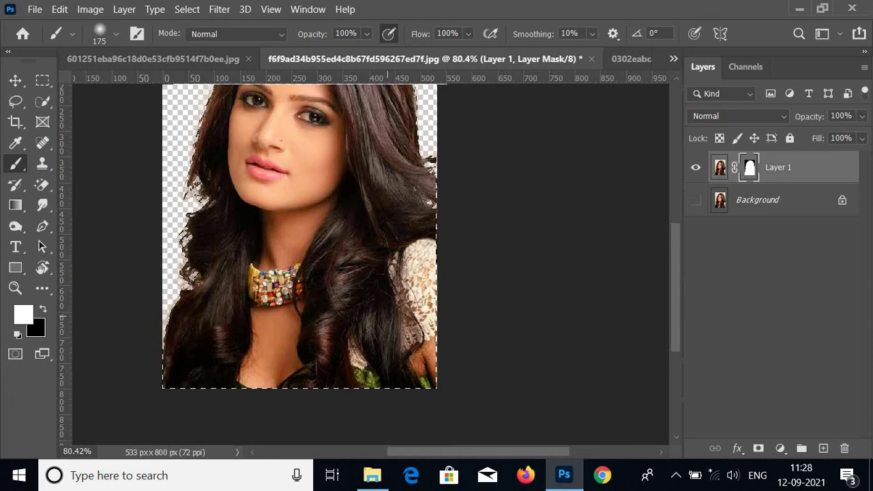
Step: Duplicate Layer 1, deselect, and convert the copy to a Smart Object then rasterize it
{"action": "left_click", "coordinate": [15, 80]}
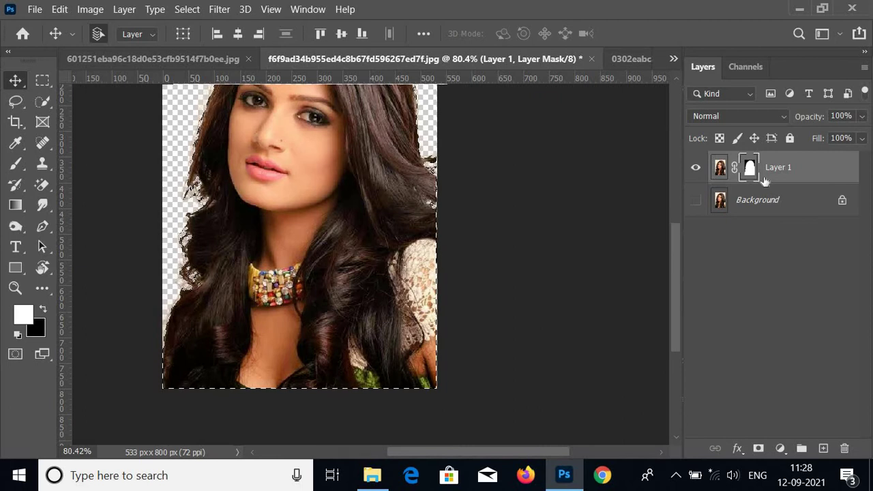
{"action": "key", "text": "ctrl+j"}
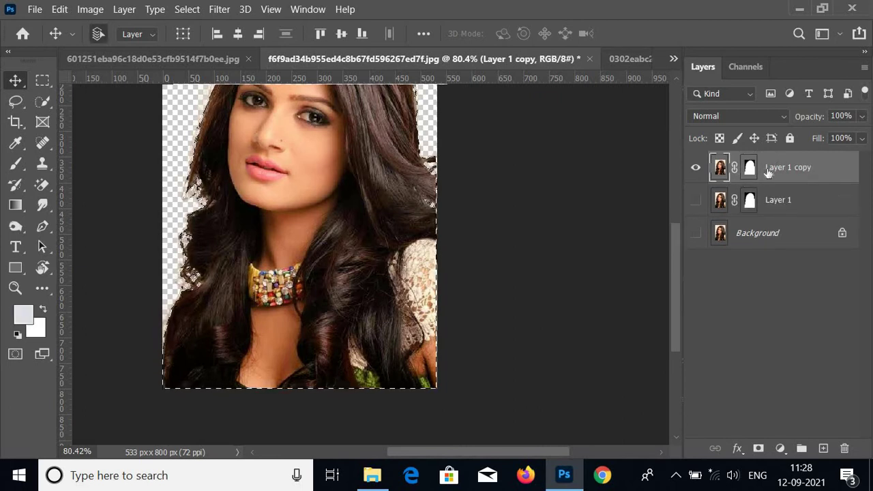
{"action": "key", "text": "ctrl+d"}
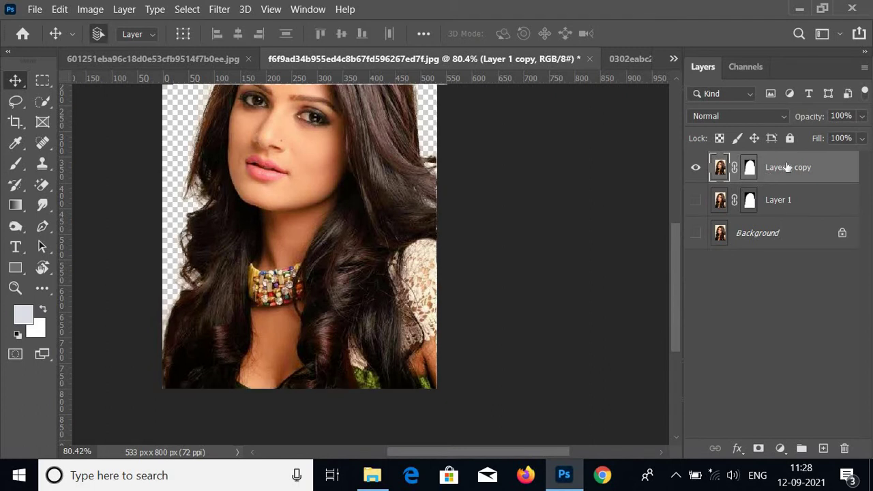
{"action": "right_click", "coordinate": [787, 164]}
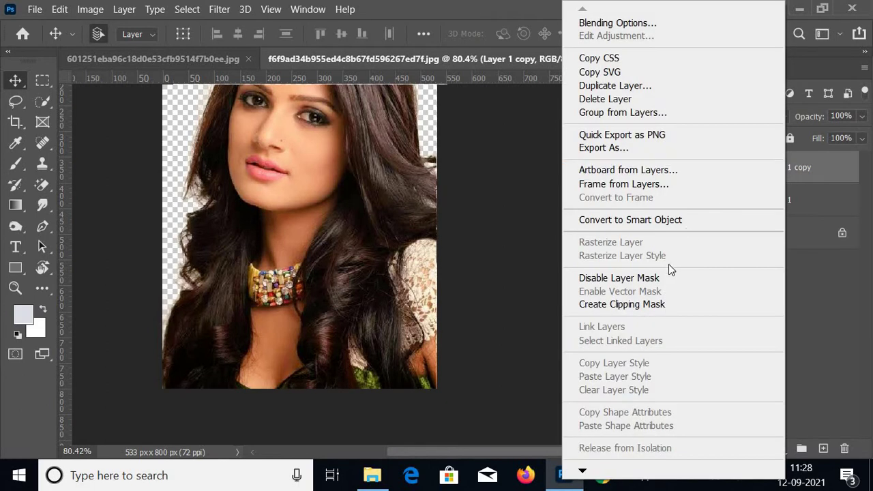
{"action": "left_click", "coordinate": [667, 220]}
{"action": "right_click", "coordinate": [767, 167]}
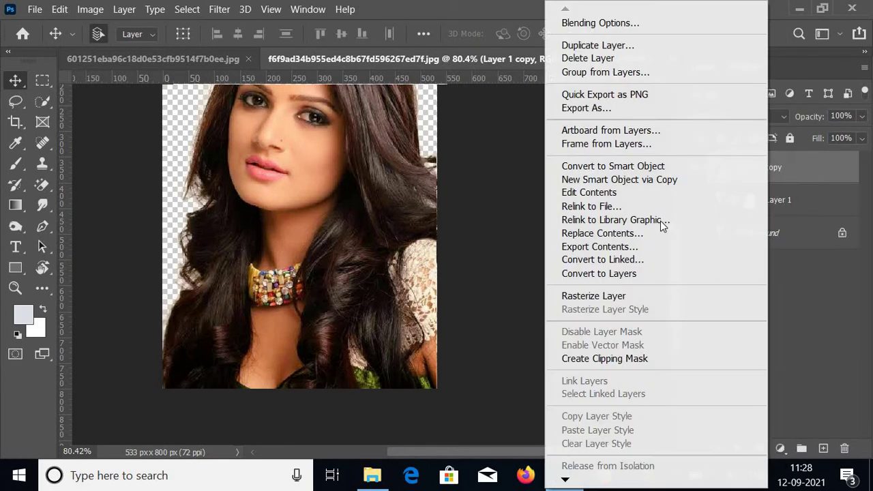
{"action": "left_click", "coordinate": [646, 297]}
Step: Add Layer 2 beneath Layer 1 copy and fill it with dark grey
{"action": "left_click_drag", "start_coordinate": [297, 220], "coordinate": [307, 254]}
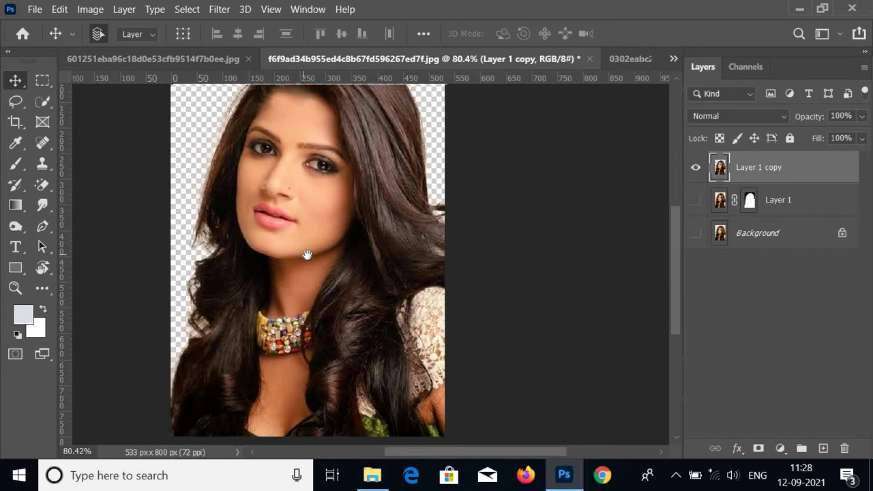
{"action": "left_click", "coordinate": [824, 449]}
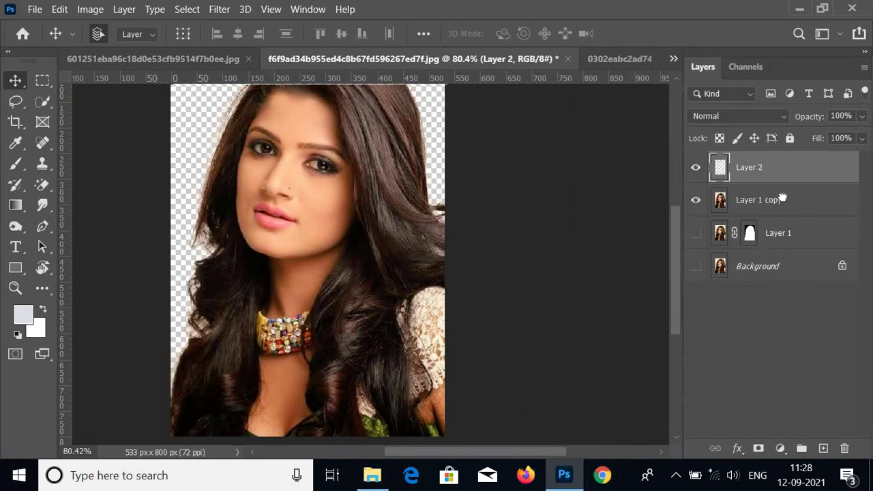
{"action": "left_click_drag", "start_coordinate": [783, 198], "coordinate": [782, 218]}
{"action": "left_click", "coordinate": [23, 313]}
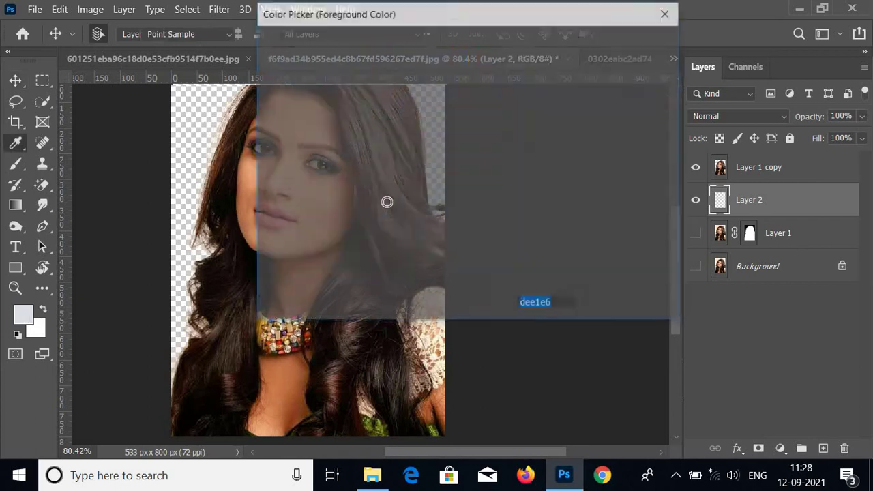
{"action": "left_click", "coordinate": [266, 190]}
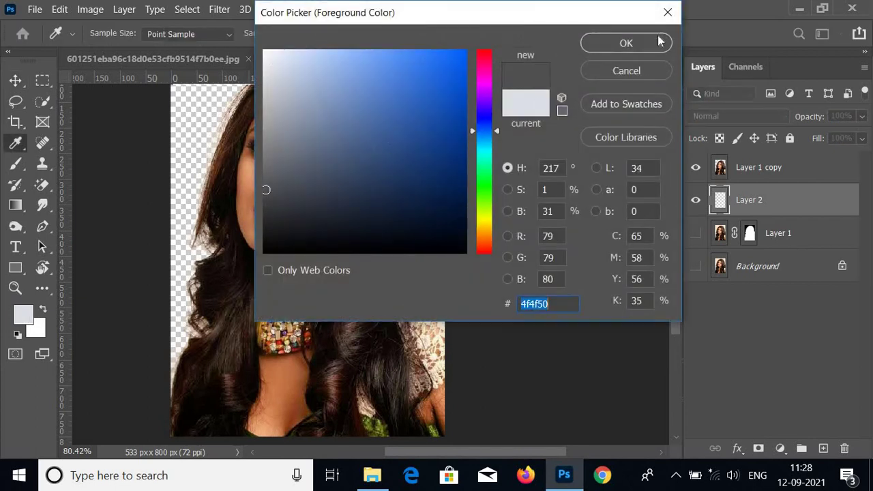
{"action": "left_click", "coordinate": [656, 49]}
{"action": "key", "text": "alt+BackSpace"}
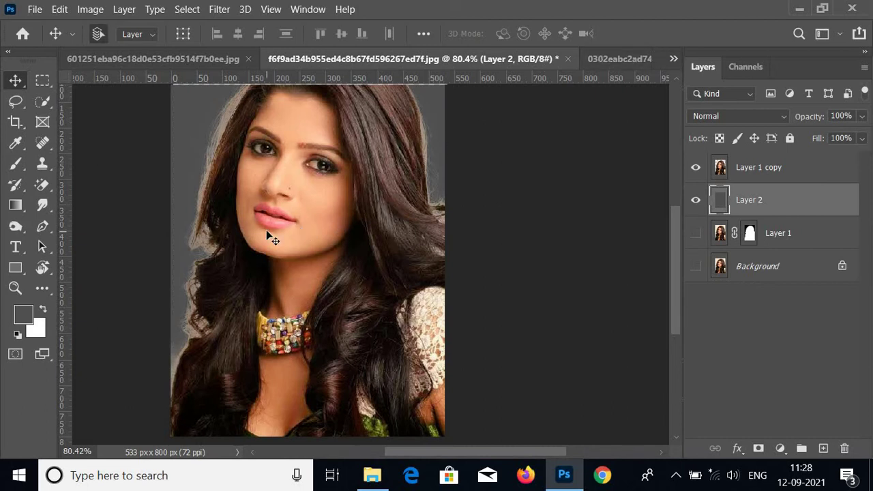
Step: Reset the colours to black and white and refill Layer 2 with white
{"action": "left_click", "coordinate": [697, 200]}
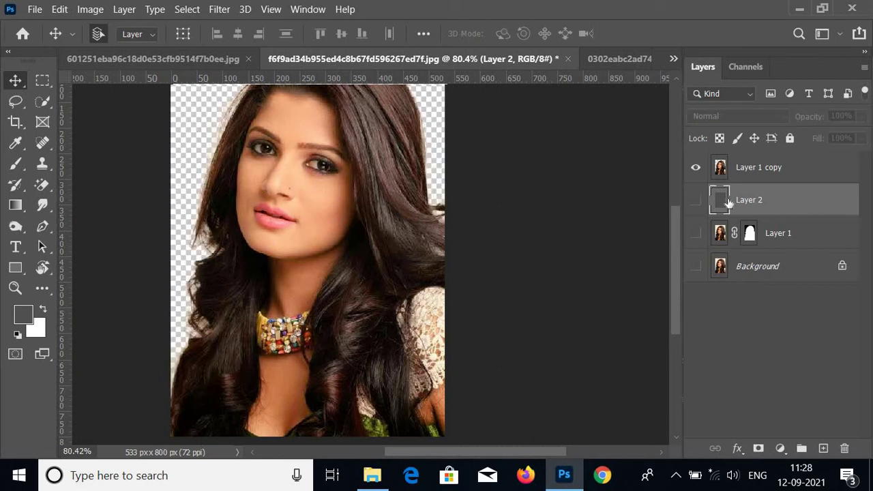
{"action": "left_click", "coordinate": [26, 316]}
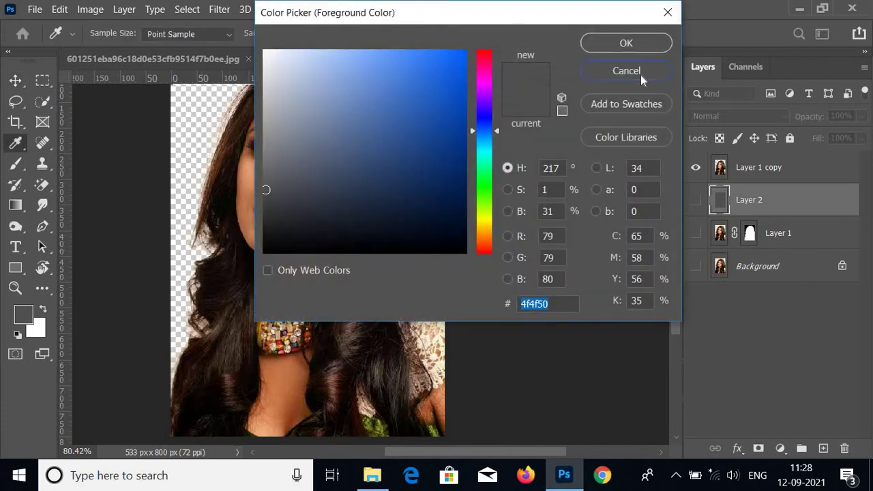
{"action": "left_click", "coordinate": [641, 72]}
{"action": "key", "text": "d"}
{"action": "key", "text": "x"}
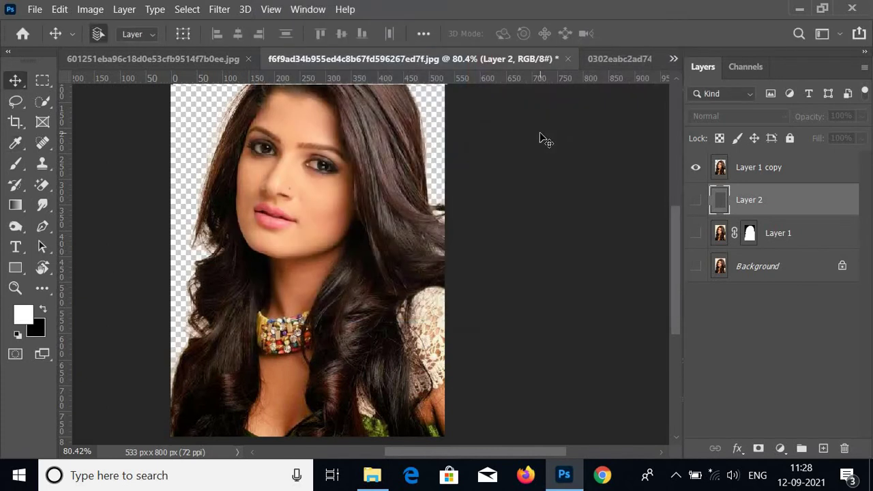
{"action": "left_click", "coordinate": [696, 200]}
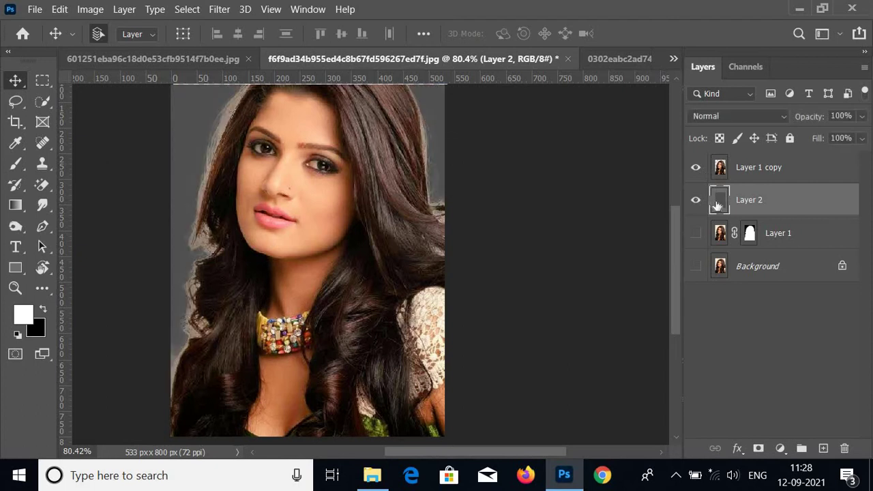
{"action": "key", "text": "alt+BackSpace"}
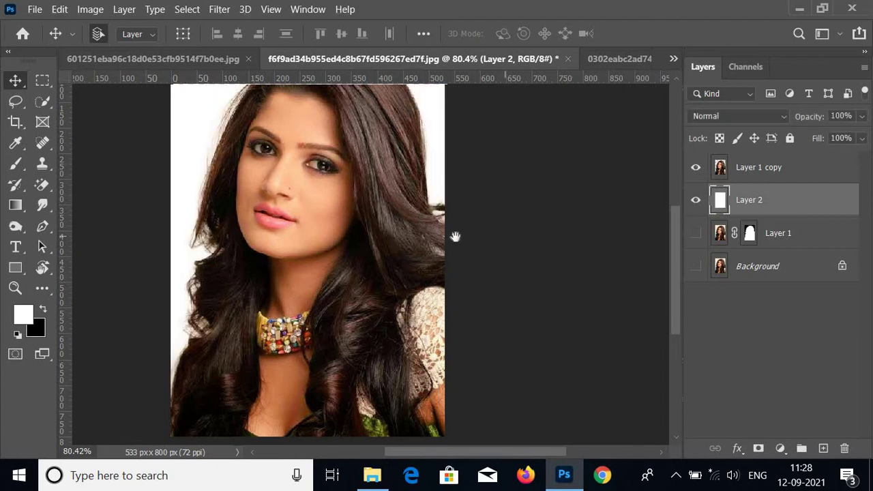
Step: Toggle Layer 1 copy's visibility to check the white background, then select Layer 1 copy
{"action": "left_click_drag", "start_coordinate": [423, 260], "coordinate": [629, 234]}
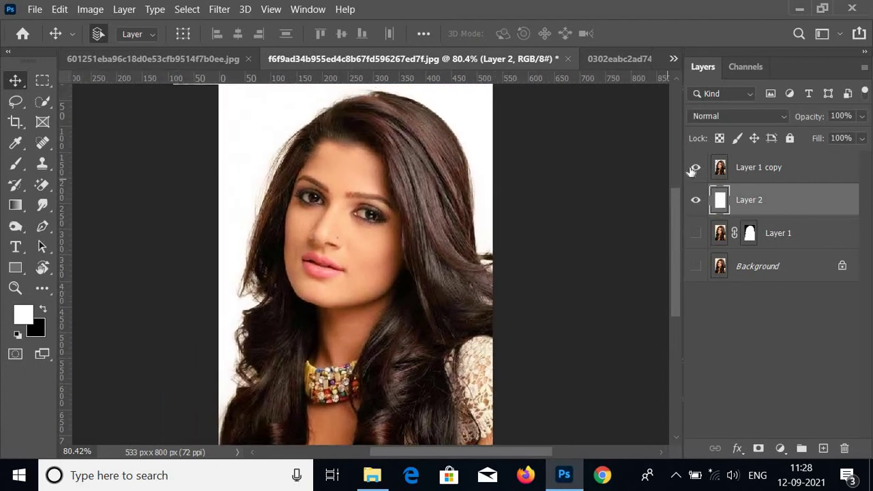
{"action": "left_click", "coordinate": [695, 168]}
{"action": "left_click", "coordinate": [695, 167]}
{"action": "left_click", "coordinate": [695, 167]}
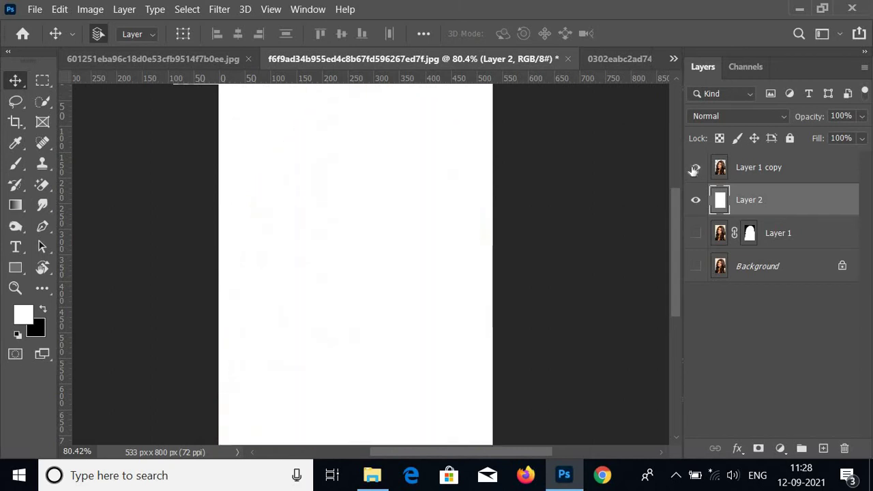
{"action": "left_click", "coordinate": [696, 167]}
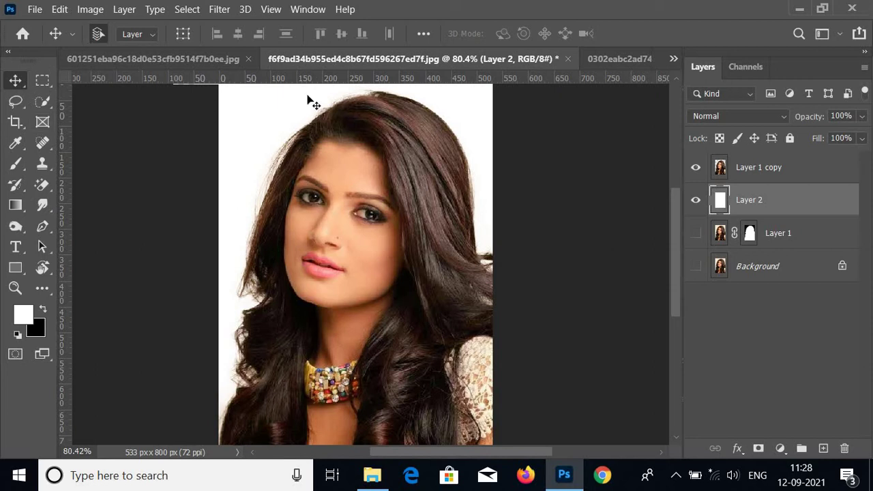
{"action": "left_click", "coordinate": [745, 164]}
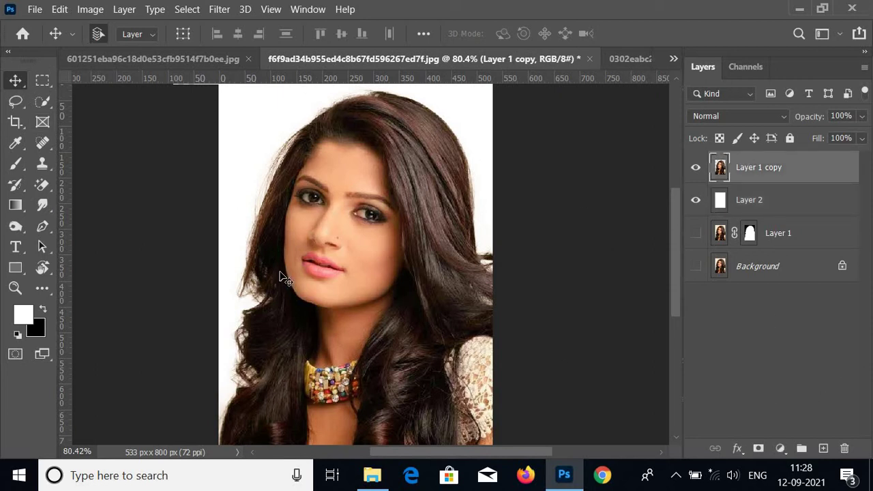
{"action": "left_click", "coordinate": [41, 206]}
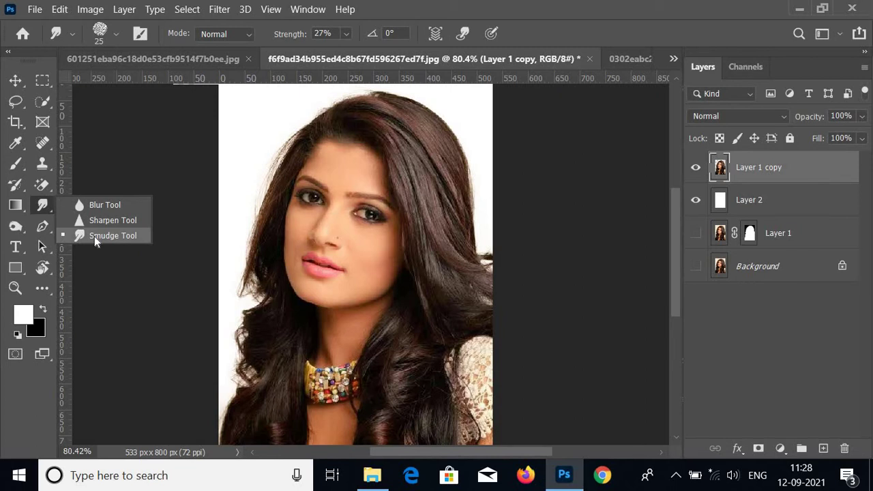
Step: Give the Smudge tool a splatter brush tip and enlarge it
{"action": "left_click", "coordinate": [95, 236]}
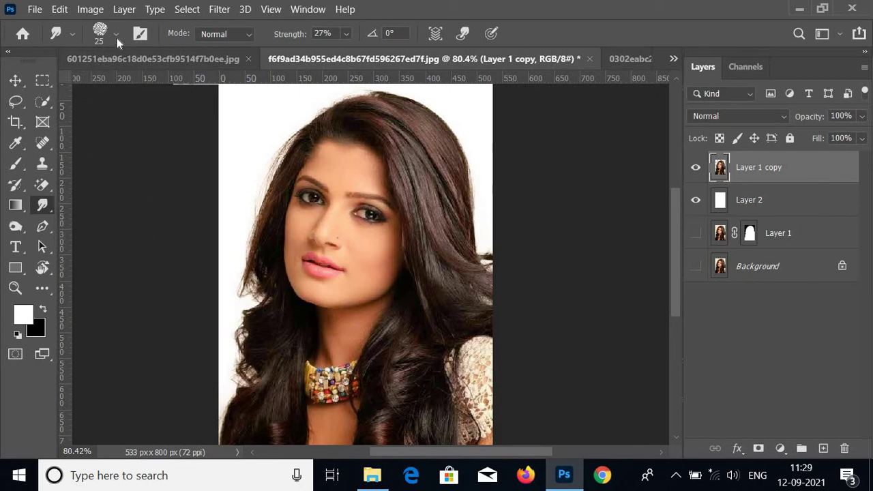
{"action": "left_click", "coordinate": [115, 36]}
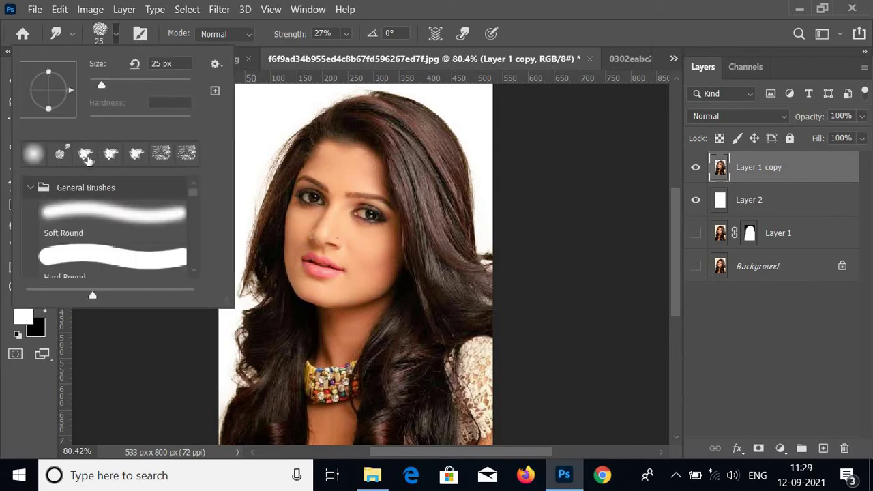
{"action": "left_click", "coordinate": [62, 156]}
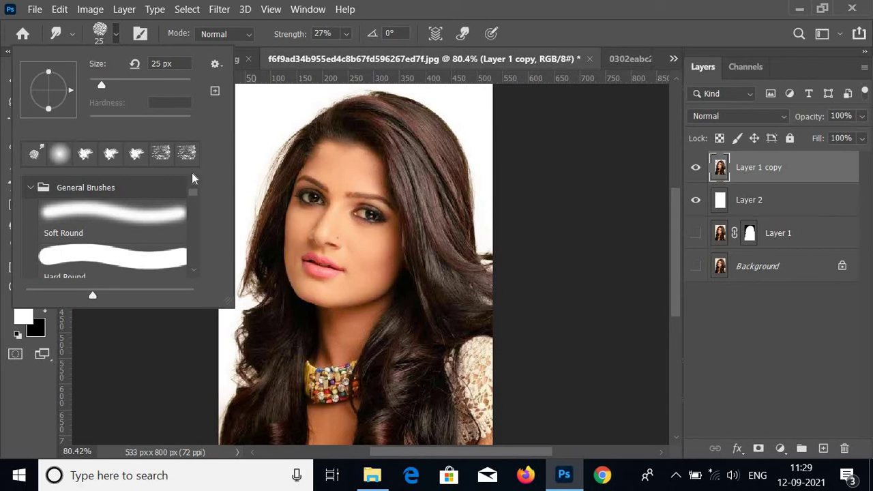
{"action": "left_click", "coordinate": [34, 152]}
{"action": "left_click", "coordinate": [118, 37]}
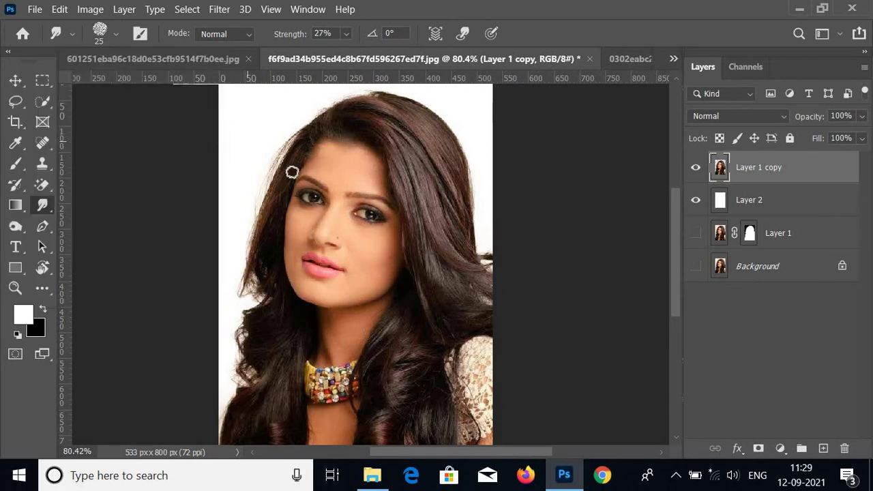
{"action": "key", "text": "bracketright"}
{"action": "key", "text": "bracketright"}
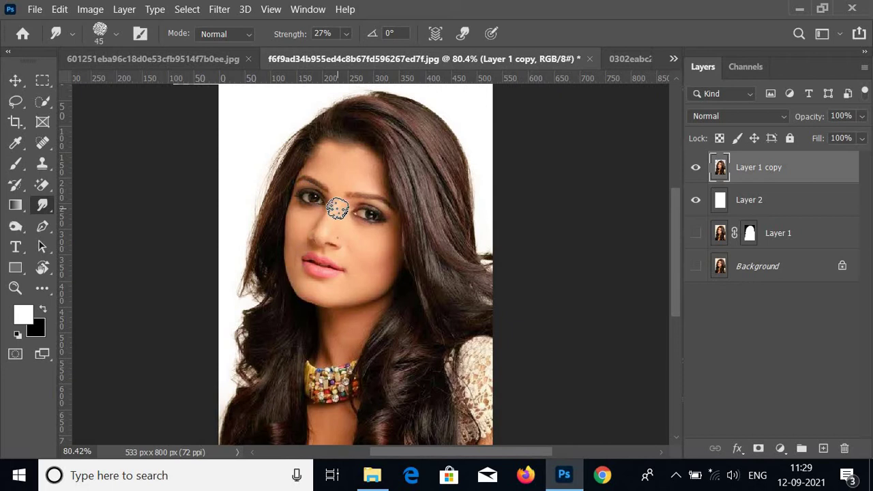
{"action": "key", "text": "bracketright"}
Step: Zoom in and resize the brush to smudge the face and hairline at about 27–29% strength
{"action": "scroll", "coordinate": [335, 205], "scroll_direction": "up", "scroll_amount": 2}
{"action": "scroll", "coordinate": [335, 200], "scroll_direction": "up", "scroll_amount": 1}
{"action": "scroll", "coordinate": [335, 189], "scroll_direction": "up", "scroll_amount": 2}
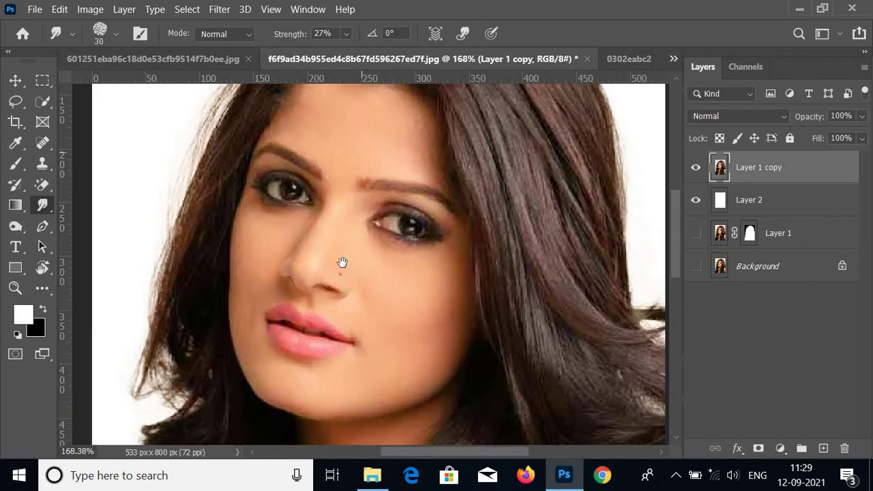
{"action": "scroll", "coordinate": [340, 263], "scroll_direction": "up", "scroll_amount": 3}
{"action": "scroll", "coordinate": [280, 239], "scroll_direction": "up", "scroll_amount": 1}
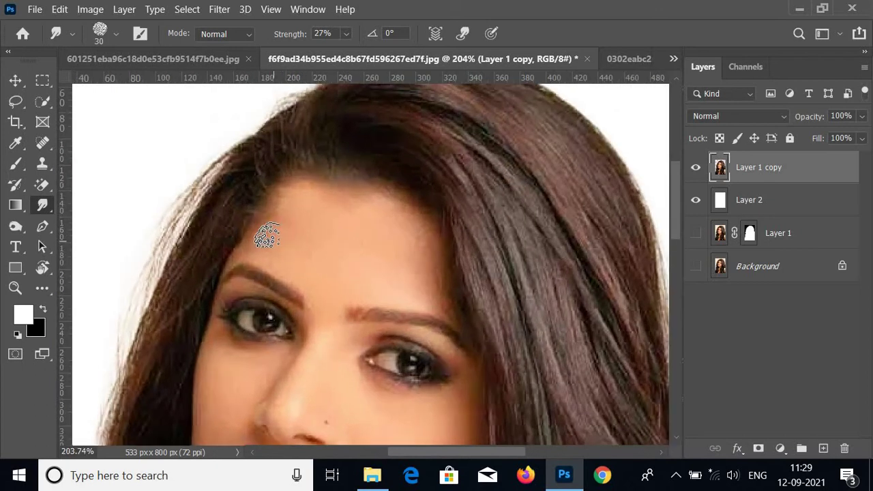
{"action": "key", "text": "bracketleft"}
{"action": "key", "text": "bracketright"}
{"action": "key", "text": "bracketright"}
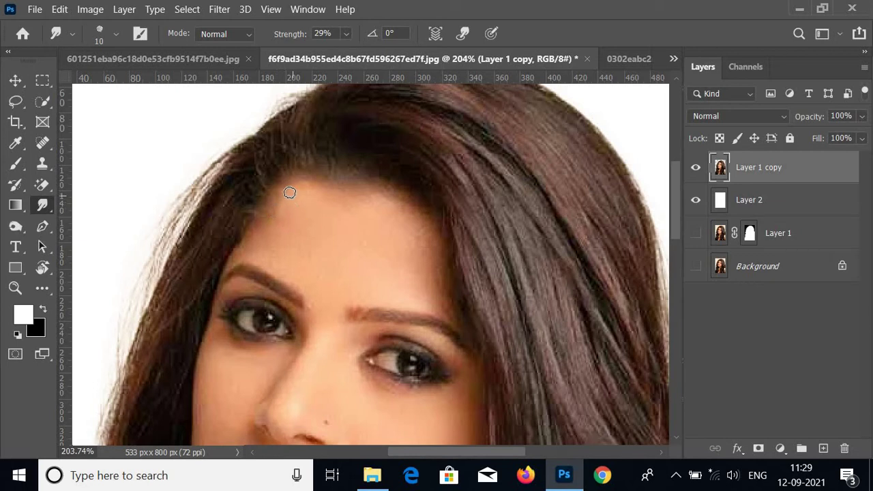
{"action": "key", "text": "bracketright"}
{"action": "scroll", "coordinate": [270, 198], "scroll_direction": "up", "scroll_amount": 2}
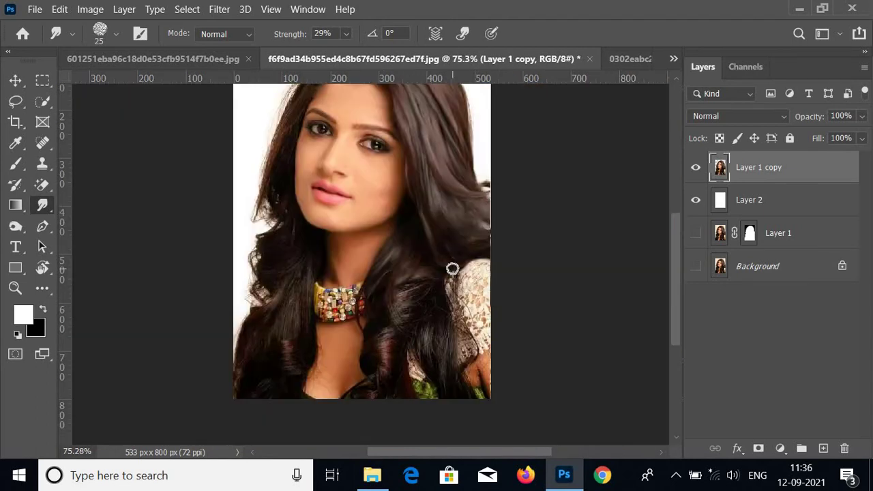
Step: Commit a free transform on white Layer 2, then crop the canvas wider on both sides to 1250 × 1058 px
{"action": "left_click", "coordinate": [747, 209]}
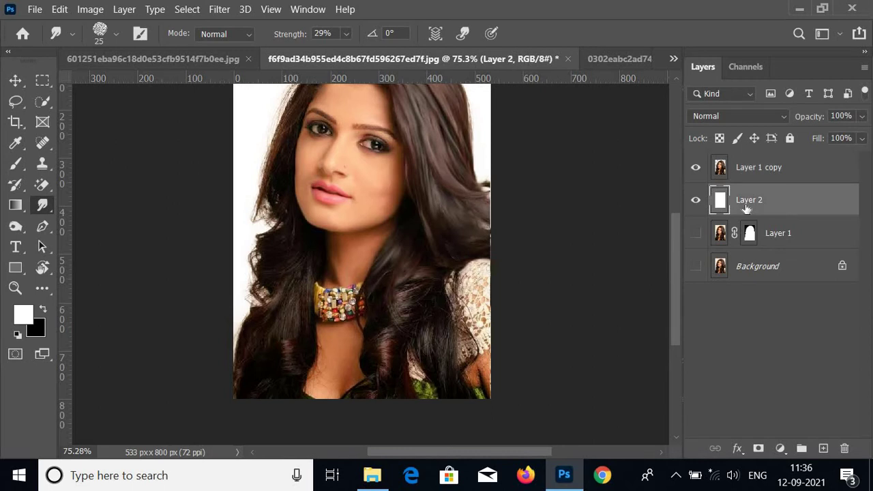
{"action": "key", "text": "ctrl+t"}
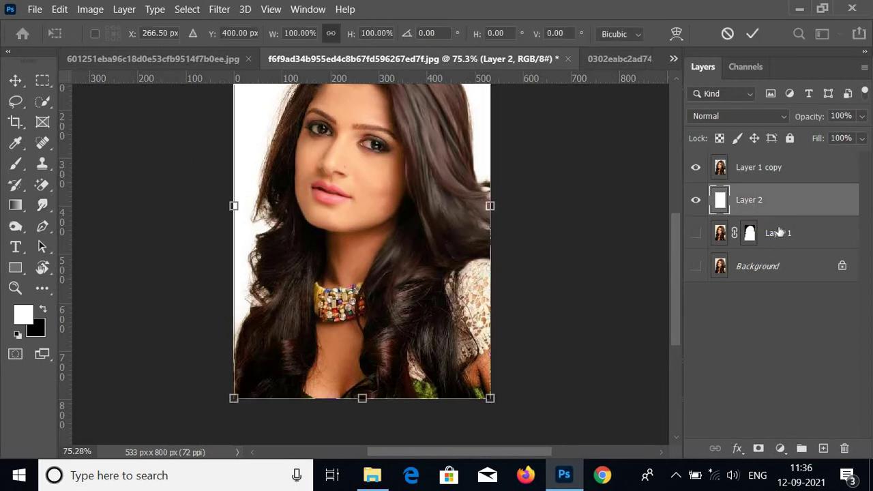
{"action": "key", "text": "Return"}
{"action": "left_click", "coordinate": [15, 121]}
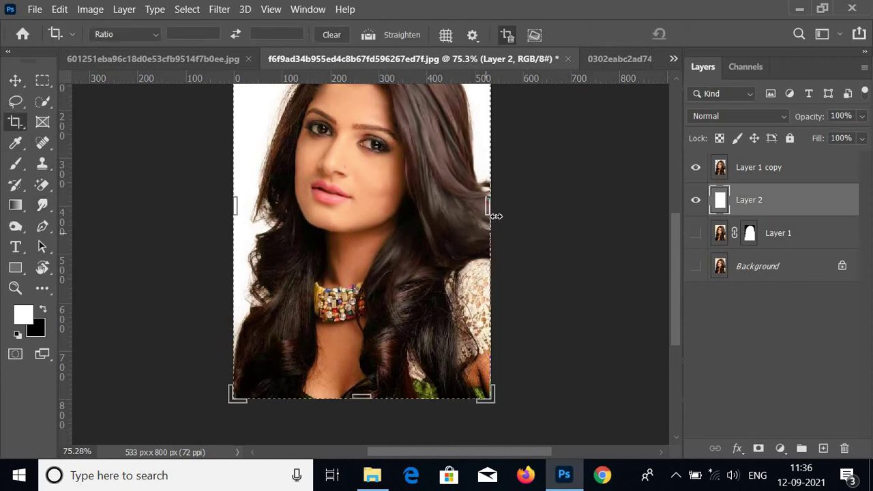
{"action": "left_click_drag", "start_coordinate": [487, 208], "coordinate": [540, 209]}
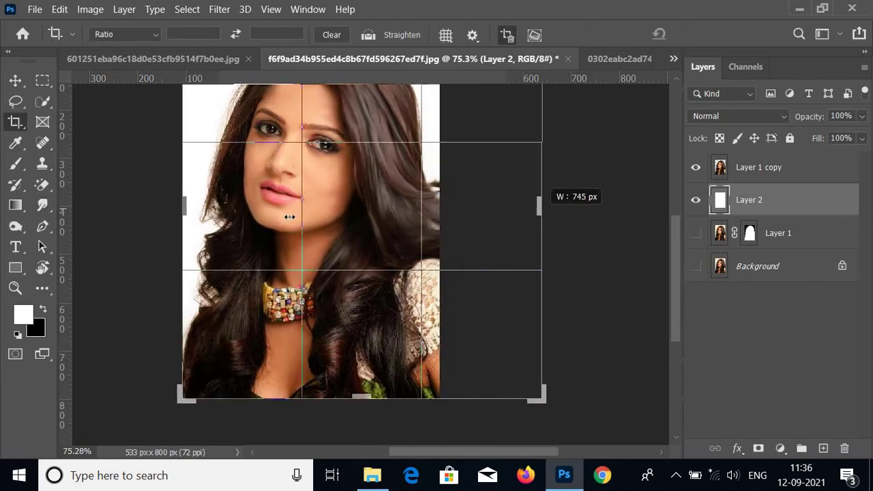
{"action": "left_click_drag", "start_coordinate": [189, 208], "coordinate": [131, 206]}
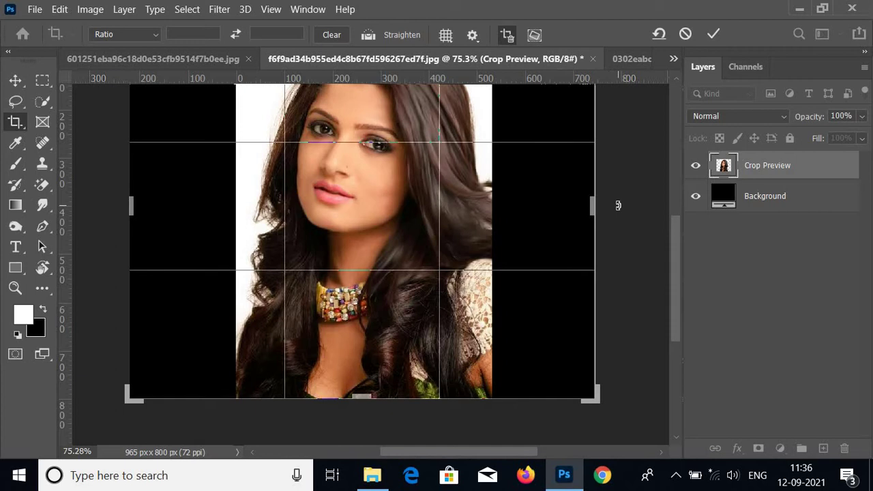
{"action": "key", "text": "Return"}
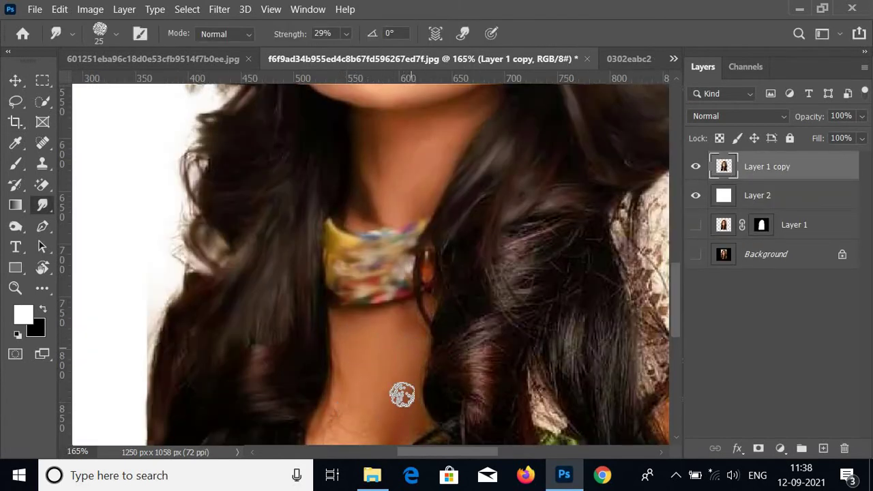
Step: Smudge the lower neck, add a mask to Layer 1 copy, and paint black over the lower-left hair
{"action": "scroll", "coordinate": [353, 347], "scroll_direction": "down", "scroll_amount": 3}
{"action": "mouse_move", "coordinate": [354, 347]}
{"action": "left_mouse_down"}
{"action": "mouse_move", "coordinate": [324, 395]}
{"action": "mouse_move", "coordinate": [398, 339]}
{"action": "left_mouse_up"}
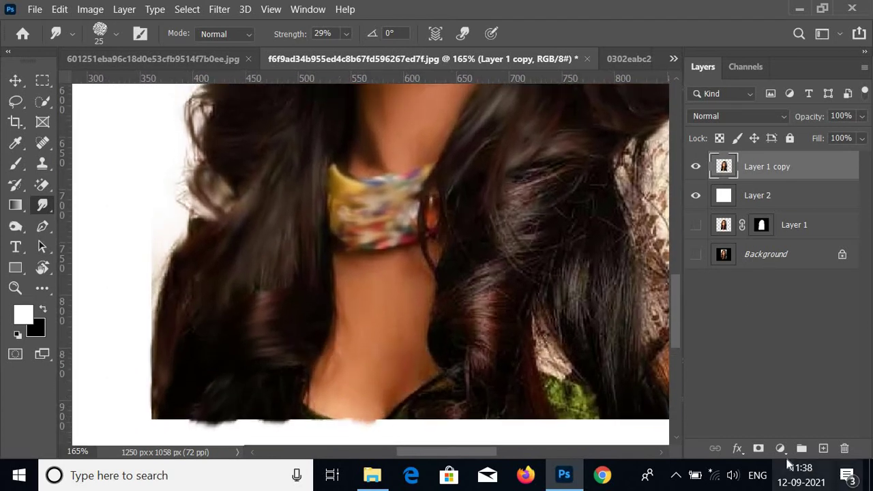
{"action": "left_click", "coordinate": [758, 449]}
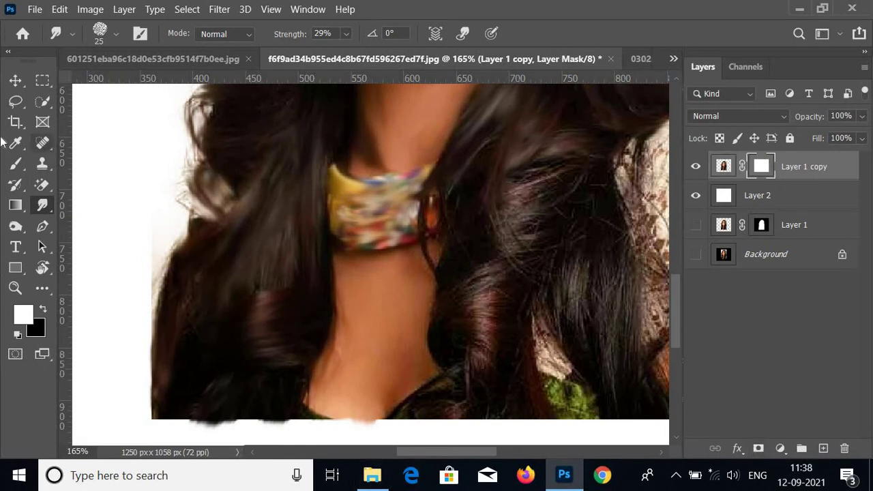
{"action": "left_click", "coordinate": [15, 163]}
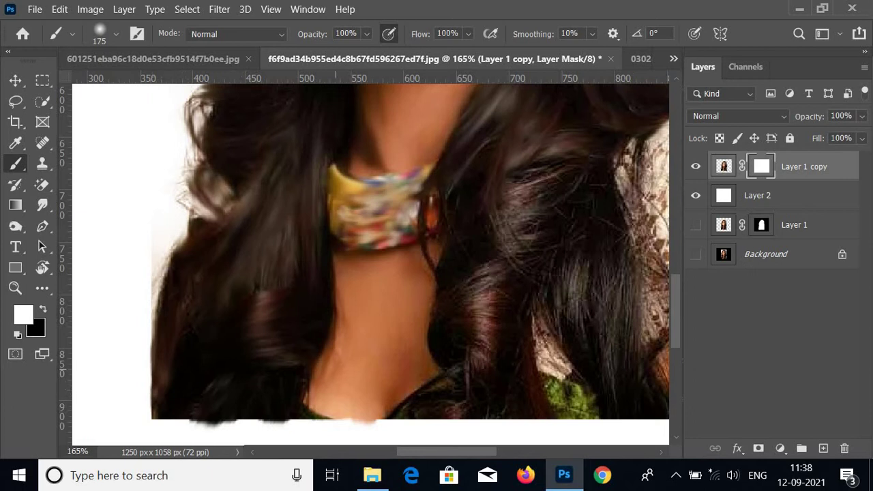
{"action": "key", "text": "x"}
{"action": "left_click_drag", "start_coordinate": [198, 396], "coordinate": [334, 375]}
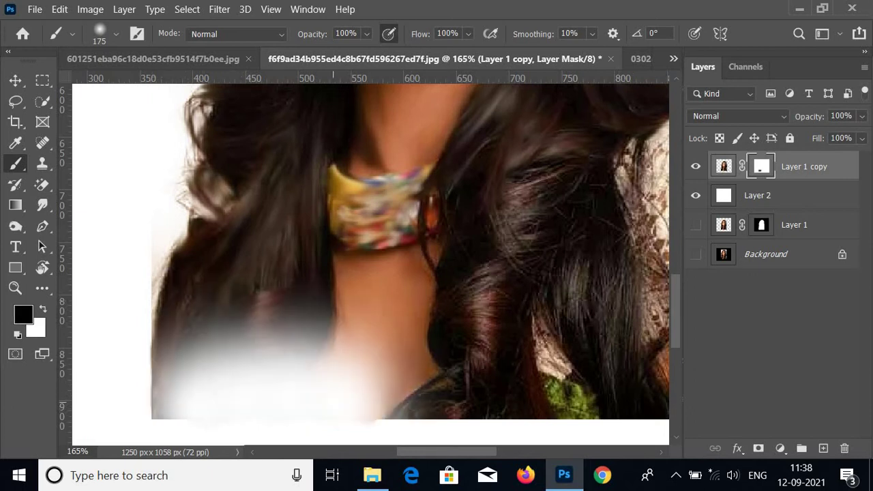
{"action": "left_click_drag", "start_coordinate": [157, 398], "coordinate": [169, 407]}
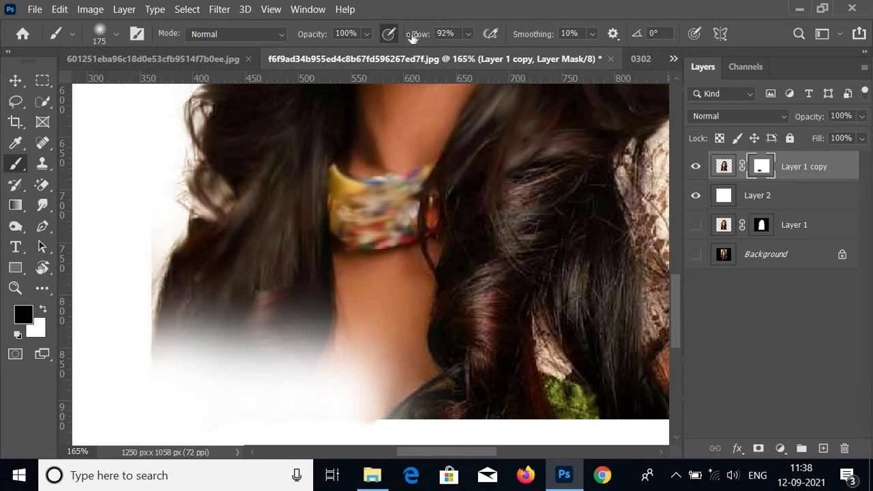
Step: Lower the brush flow and fade the portrait's bottom into white, undoing a right-edge stroke
{"action": "key", "text": "Return"}
{"action": "left_click_drag", "start_coordinate": [426, 33], "coordinate": [404, 39]}
{"action": "scroll", "coordinate": [471, 208], "scroll_direction": "down", "scroll_amount": 2}
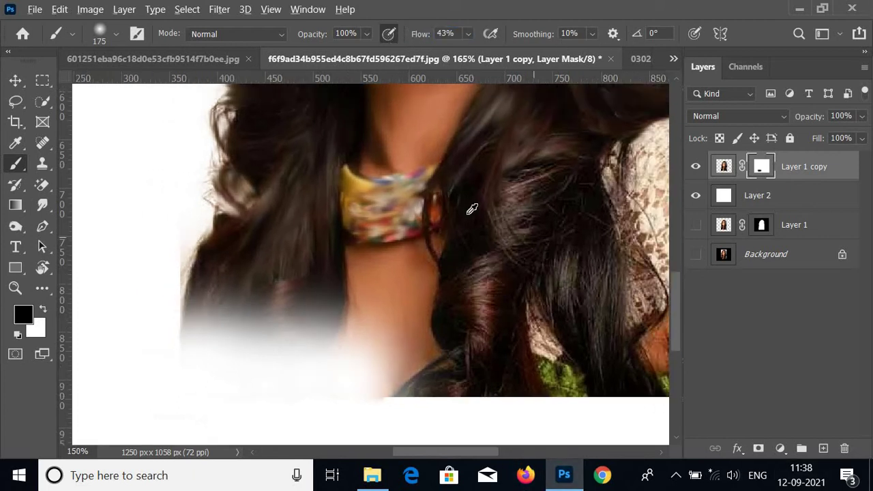
{"action": "left_click_drag", "start_coordinate": [468, 234], "coordinate": [346, 245]}
{"action": "mouse_move", "coordinate": [273, 307]}
{"action": "left_mouse_down"}
{"action": "mouse_move", "coordinate": [478, 286]}
{"action": "mouse_move", "coordinate": [307, 314]}
{"action": "mouse_move", "coordinate": [470, 246]}
{"action": "mouse_move", "coordinate": [457, 317]}
{"action": "left_mouse_up"}
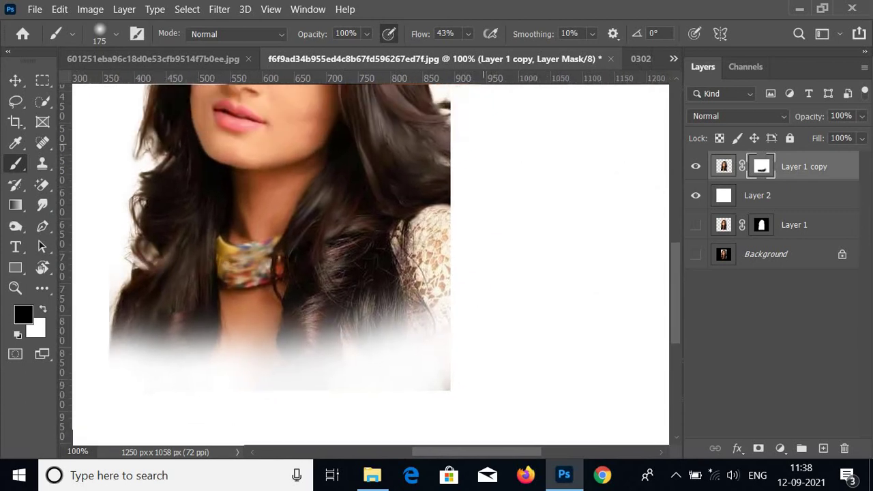
{"action": "left_click_drag", "start_coordinate": [489, 113], "coordinate": [489, 194]}
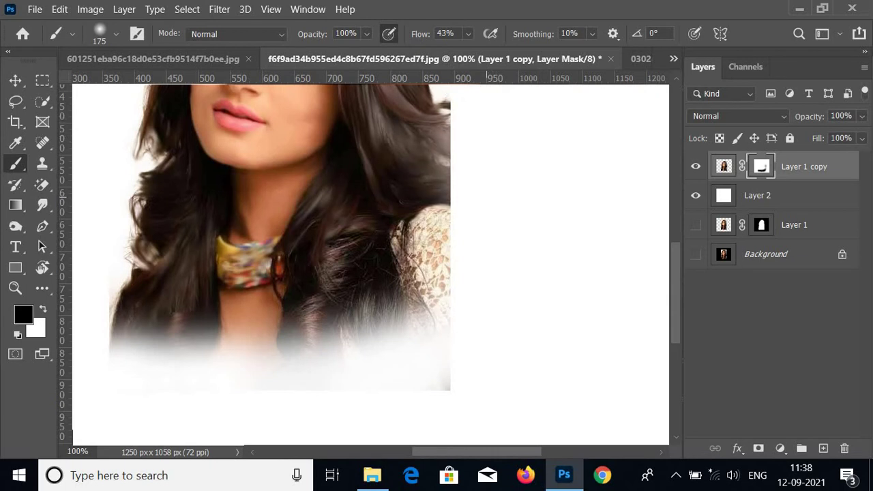
{"action": "key", "text": "ctrl+z"}
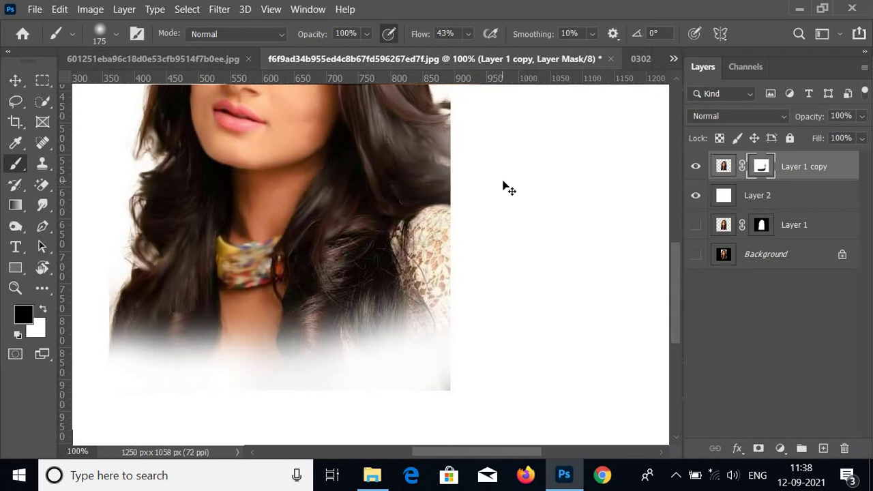
{"action": "key", "text": "ctrl+z"}
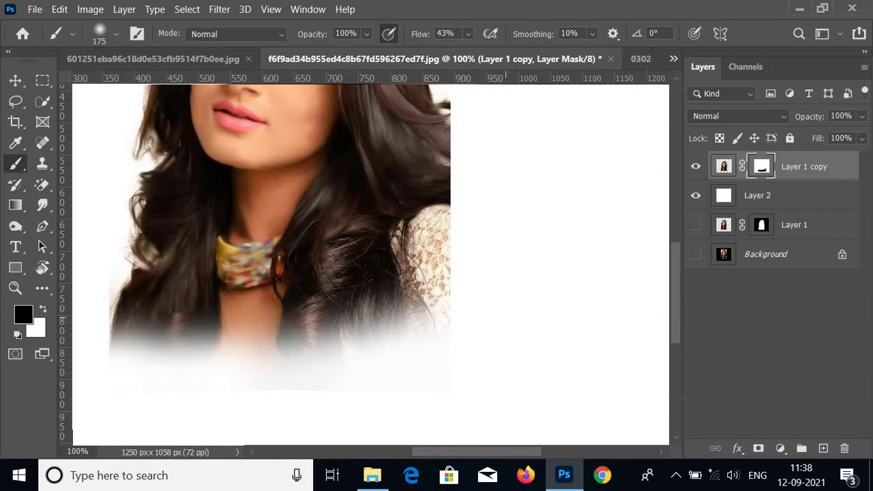
Step: Target Layer 1 copy's image and smudge the lower hair and dark strands over the lace shoulder
{"action": "left_click", "coordinate": [729, 173]}
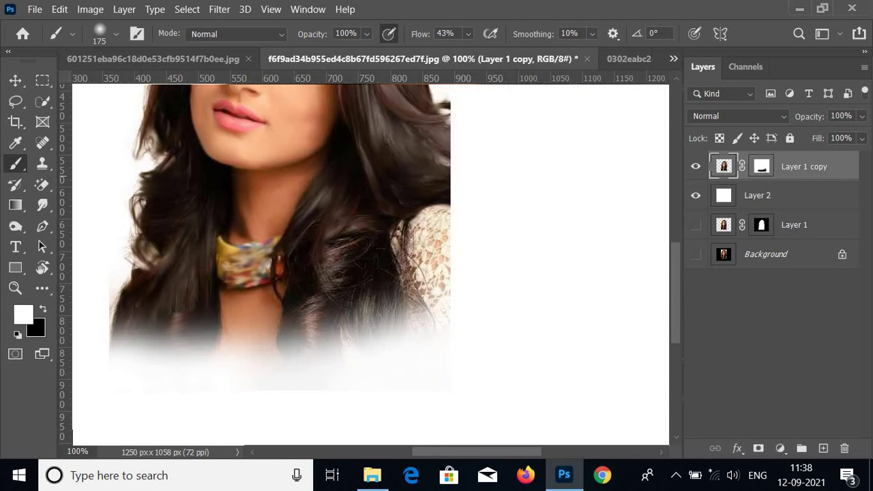
{"action": "left_click", "coordinate": [42, 206]}
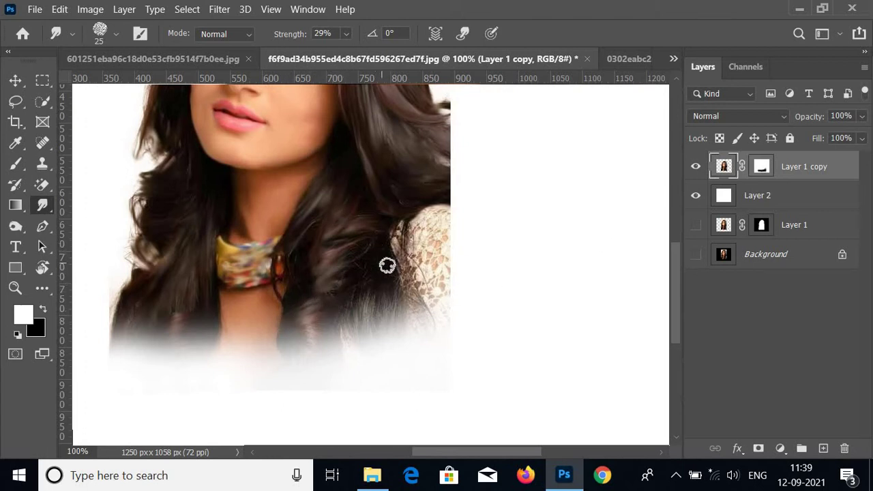
{"action": "mouse_move", "coordinate": [333, 305]}
{"action": "left_mouse_down"}
{"action": "mouse_move", "coordinate": [384, 288]}
{"action": "mouse_move", "coordinate": [350, 319]}
{"action": "mouse_move", "coordinate": [304, 333]}
{"action": "left_mouse_up"}
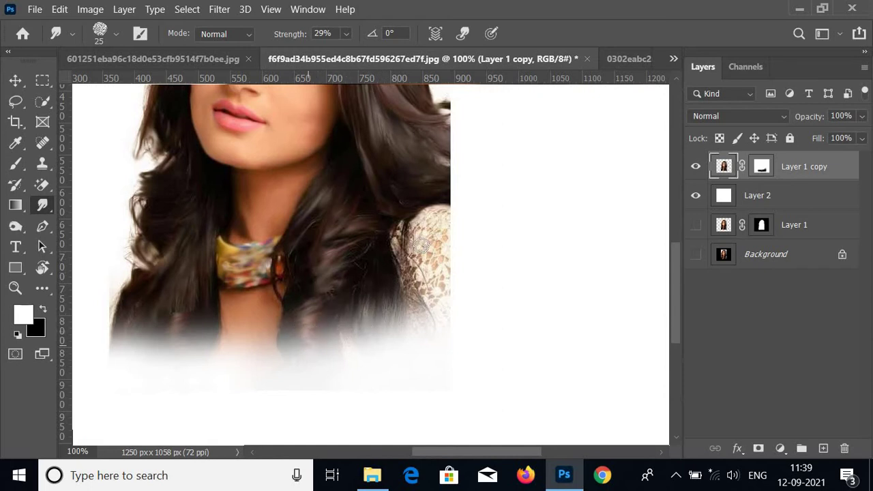
{"action": "mouse_move", "coordinate": [407, 229]}
{"action": "left_mouse_down"}
{"action": "mouse_move", "coordinate": [401, 258]}
{"action": "mouse_move", "coordinate": [409, 232]}
{"action": "mouse_move", "coordinate": [436, 212]}
{"action": "mouse_move", "coordinate": [446, 220]}
{"action": "mouse_move", "coordinate": [444, 245]}
{"action": "mouse_move", "coordinate": [426, 231]}
{"action": "mouse_move", "coordinate": [435, 304]}
{"action": "mouse_move", "coordinate": [421, 263]}
{"action": "mouse_move", "coordinate": [444, 261]}
{"action": "mouse_move", "coordinate": [417, 271]}
{"action": "mouse_move", "coordinate": [411, 312]}
{"action": "mouse_move", "coordinate": [416, 234]}
{"action": "mouse_move", "coordinate": [442, 225]}
{"action": "left_mouse_up"}
{"action": "key", "text": "bracketright"}
{"action": "key", "text": "bracketright"}
{"action": "key", "text": "bracketright"}
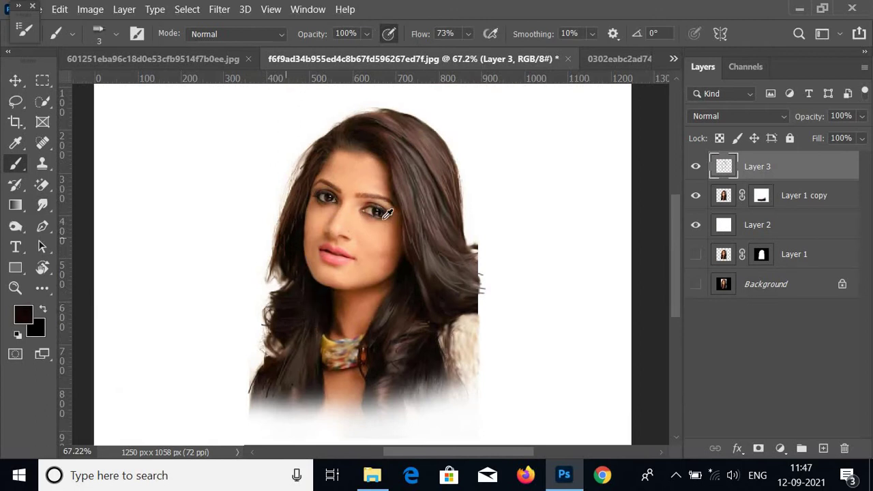
Step: Sample a dark brown from the hair twice, then zoom and pan in on the lips
{"action": "left_click", "coordinate": [415, 235], "text": "alt"}
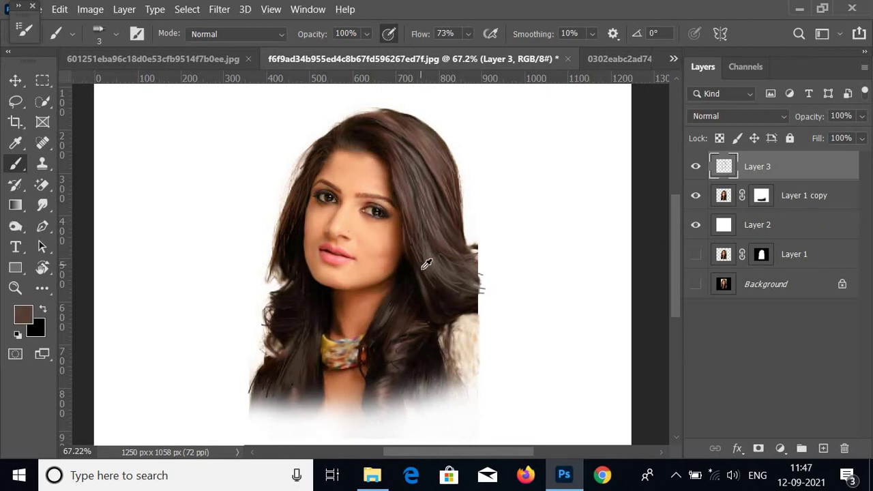
{"action": "left_click", "coordinate": [423, 269], "text": "alt"}
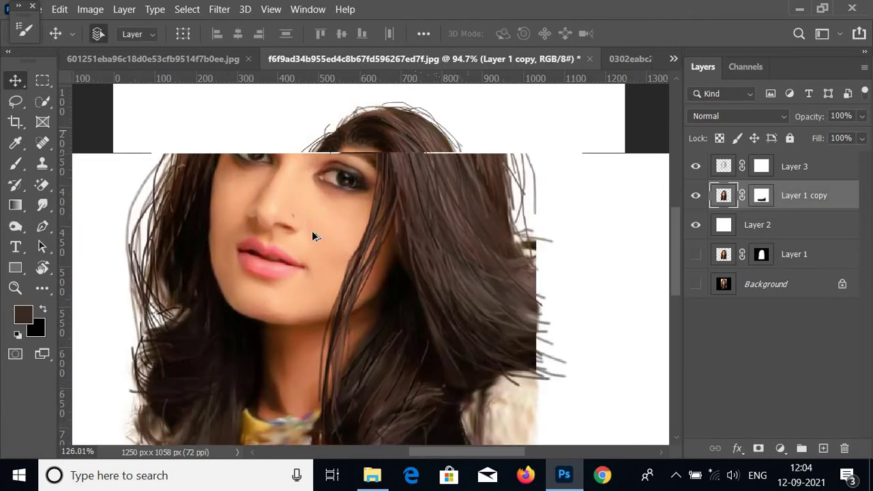
{"action": "scroll", "coordinate": [305, 215], "scroll_direction": "up", "scroll_amount": 3}
{"action": "left_click_drag", "start_coordinate": [295, 260], "coordinate": [447, 269]}
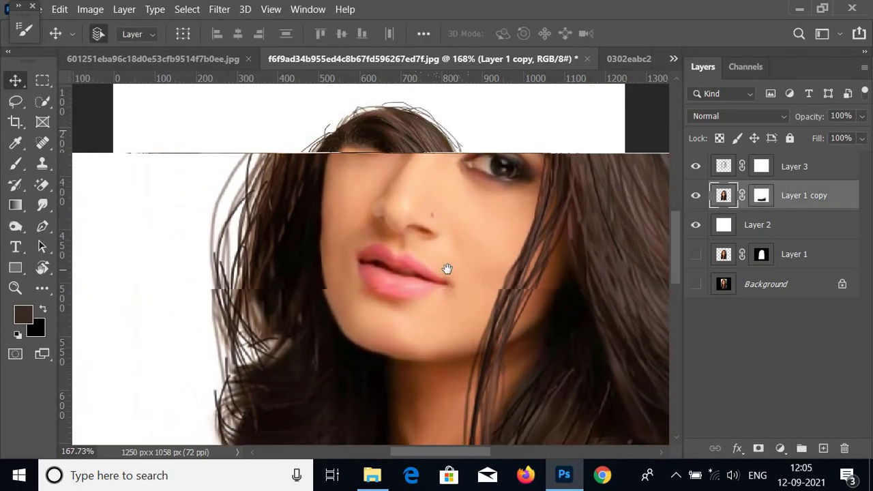
{"action": "scroll", "coordinate": [369, 285], "scroll_direction": "up", "scroll_amount": 2}
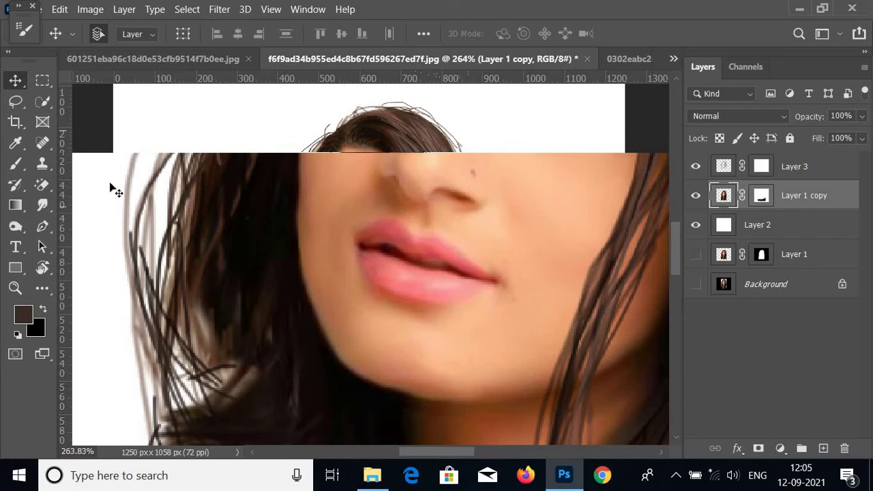
Step: Pick a hot pink painting colour and add a new Layer 4 for the lips
{"action": "left_click", "coordinate": [16, 163]}
{"action": "left_click", "coordinate": [22, 313]}
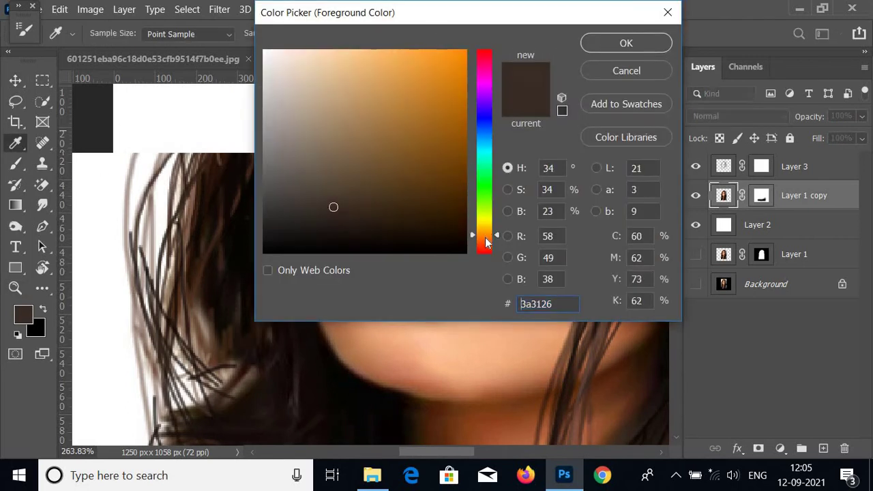
{"action": "left_click_drag", "start_coordinate": [484, 242], "coordinate": [484, 237]}
{"action": "left_click", "coordinate": [451, 53]}
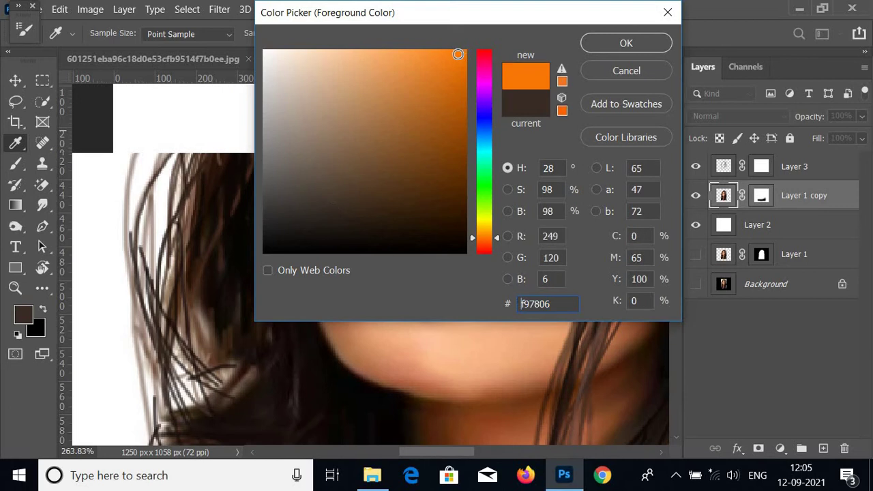
{"action": "left_click", "coordinate": [485, 78]}
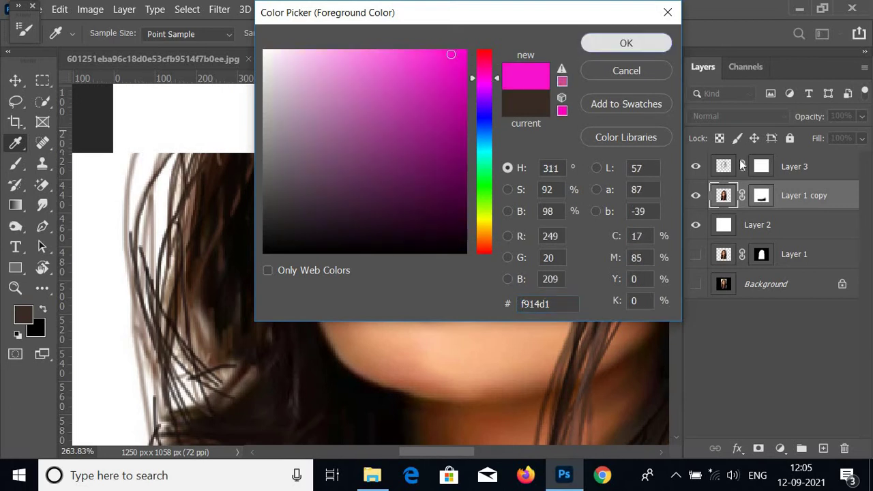
{"action": "left_click", "coordinate": [620, 44]}
{"action": "left_click", "coordinate": [824, 449]}
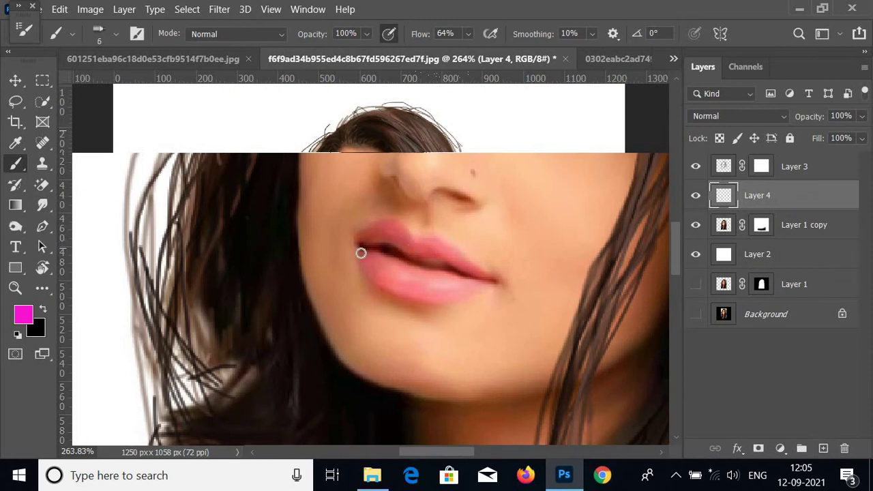
{"action": "left_click", "coordinate": [24, 316]}
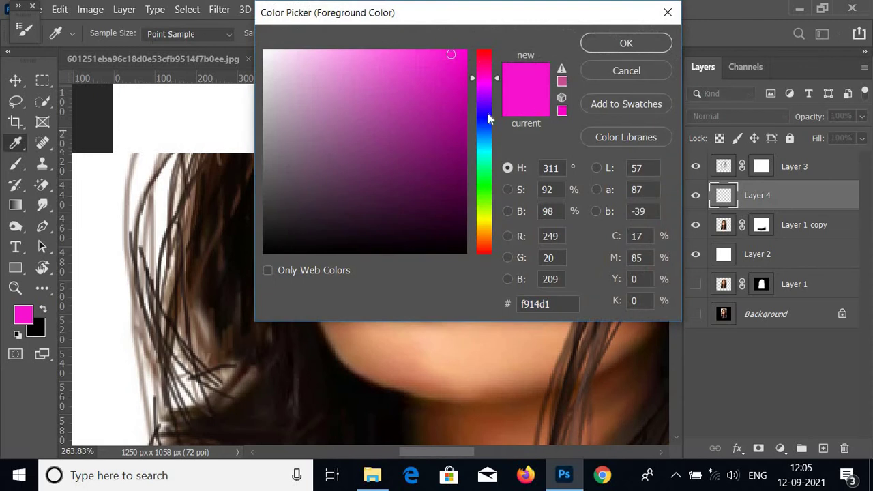
{"action": "left_click_drag", "start_coordinate": [488, 71], "coordinate": [475, 63]}
{"action": "left_click", "coordinate": [648, 43]}
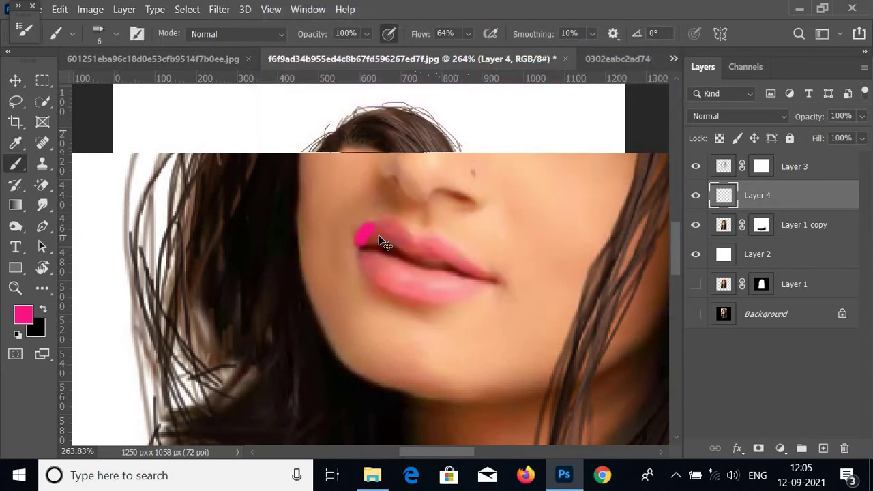
Step: Paint pink along the upper lip outline toward the right corner, undoing stray strokes
{"action": "key", "text": "ctrl+z"}
{"action": "scroll", "coordinate": [372, 241], "scroll_direction": "up", "scroll_amount": 2}
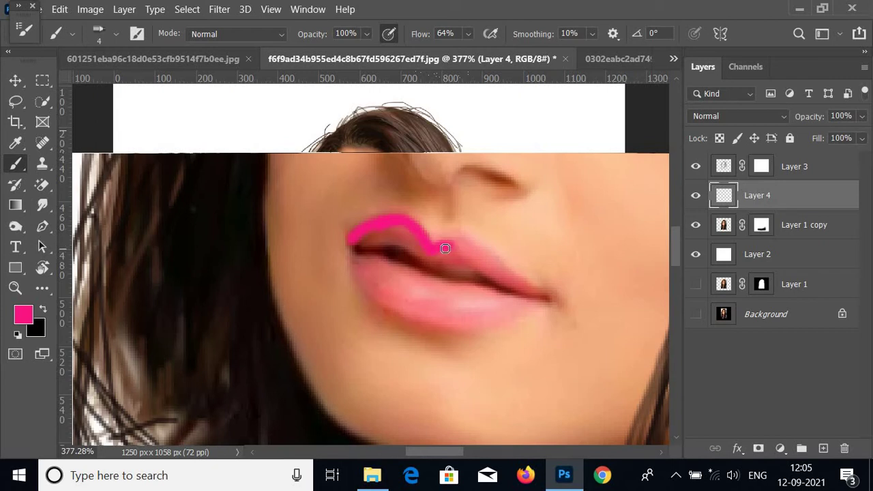
{"action": "left_click_drag", "start_coordinate": [471, 248], "coordinate": [513, 293]}
{"action": "left_click_drag", "start_coordinate": [490, 258], "coordinate": [543, 303]}
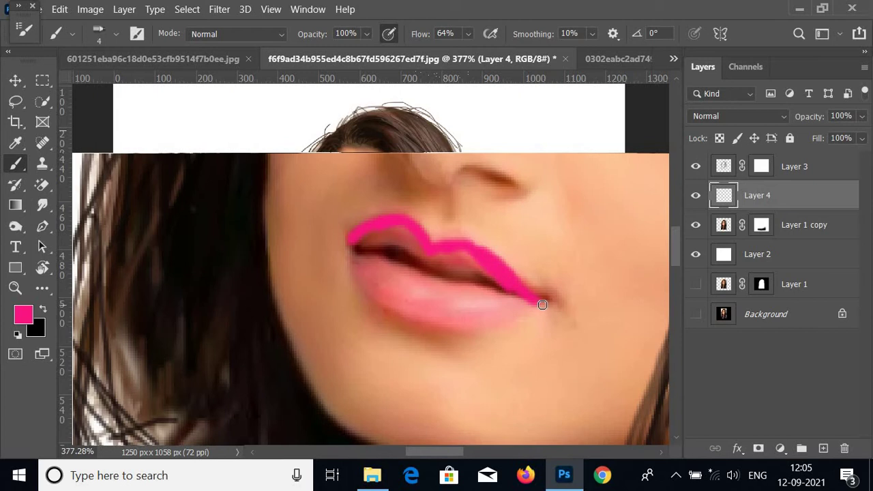
{"action": "key", "text": "ctrl+z"}
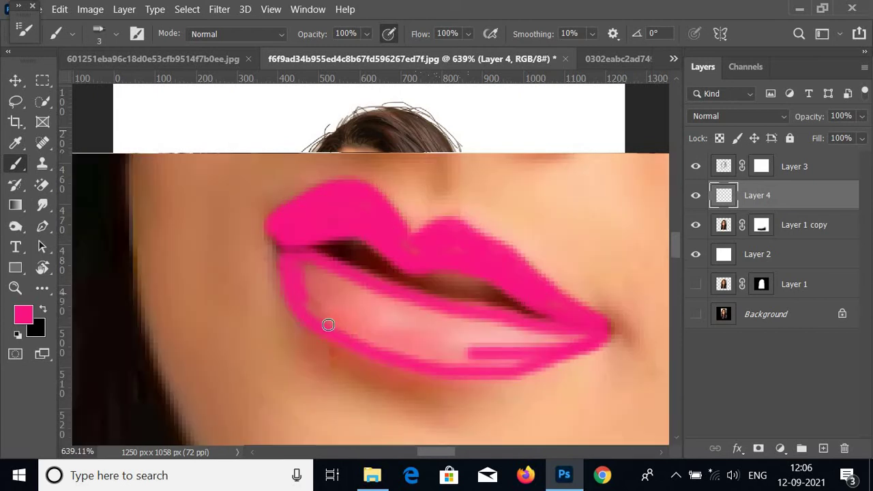
Step: Cover the lower lip and its highlight streaks in pink, touching up both corners
{"action": "mouse_move", "coordinate": [327, 327]}
{"action": "left_mouse_down"}
{"action": "mouse_move", "coordinate": [396, 355]}
{"action": "mouse_move", "coordinate": [464, 360]}
{"action": "mouse_move", "coordinate": [585, 335]}
{"action": "mouse_move", "coordinate": [448, 327]}
{"action": "mouse_move", "coordinate": [305, 270]}
{"action": "left_mouse_up"}
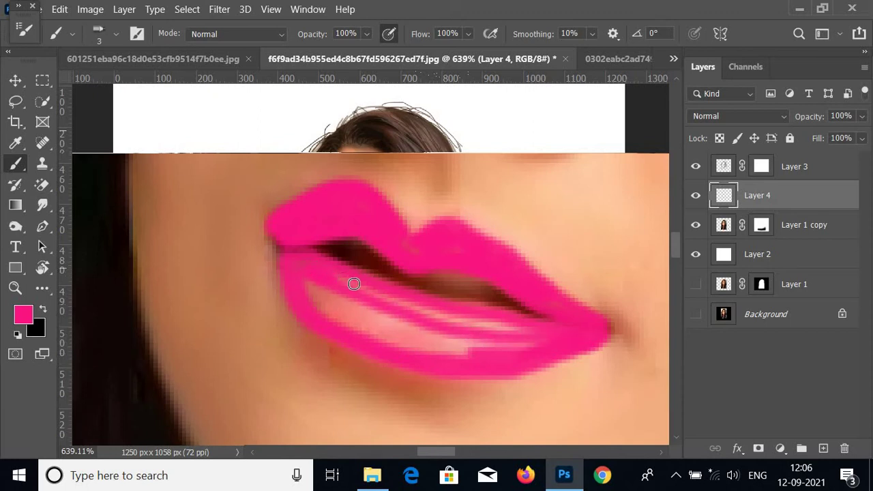
{"action": "mouse_move", "coordinate": [354, 283]}
{"action": "left_mouse_down"}
{"action": "mouse_move", "coordinate": [455, 318]}
{"action": "mouse_move", "coordinate": [536, 328]}
{"action": "mouse_move", "coordinate": [355, 302]}
{"action": "mouse_move", "coordinate": [300, 275]}
{"action": "mouse_move", "coordinate": [326, 303]}
{"action": "mouse_move", "coordinate": [298, 267]}
{"action": "left_mouse_up"}
{"action": "mouse_move", "coordinate": [335, 318]}
{"action": "left_mouse_down"}
{"action": "mouse_move", "coordinate": [430, 339]}
{"action": "mouse_move", "coordinate": [537, 343]}
{"action": "mouse_move", "coordinate": [390, 331]}
{"action": "mouse_move", "coordinate": [489, 326]}
{"action": "left_mouse_up"}
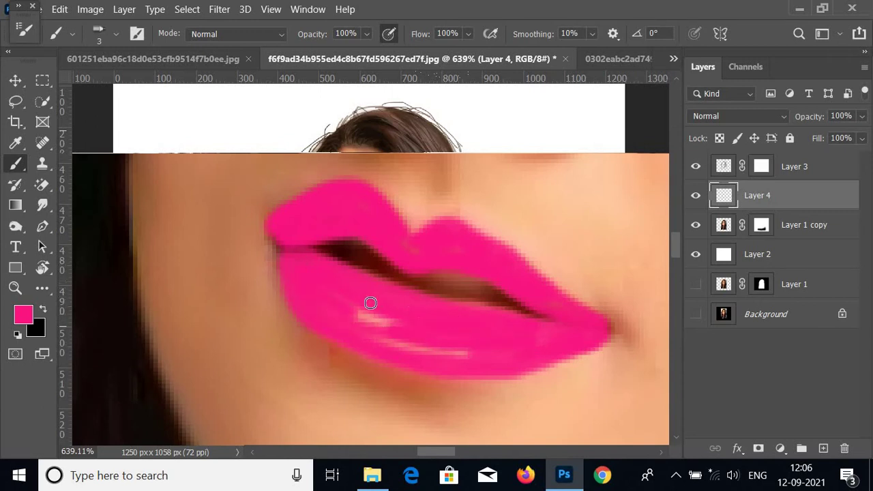
{"action": "left_click_drag", "start_coordinate": [370, 303], "coordinate": [358, 311]}
{"action": "mouse_move", "coordinate": [354, 320]}
{"action": "left_mouse_down"}
{"action": "mouse_move", "coordinate": [425, 351]}
{"action": "mouse_move", "coordinate": [376, 339]}
{"action": "mouse_move", "coordinate": [490, 349]}
{"action": "mouse_move", "coordinate": [487, 371]}
{"action": "mouse_move", "coordinate": [545, 350]}
{"action": "left_mouse_up"}
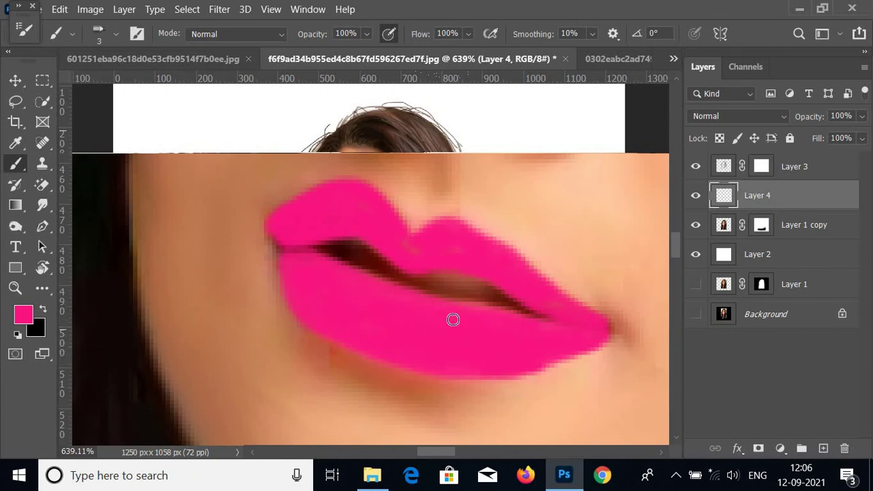
{"action": "mouse_move", "coordinate": [578, 328]}
{"action": "left_mouse_down"}
{"action": "mouse_move", "coordinate": [603, 333]}
{"action": "mouse_move", "coordinate": [571, 331]}
{"action": "left_mouse_up"}
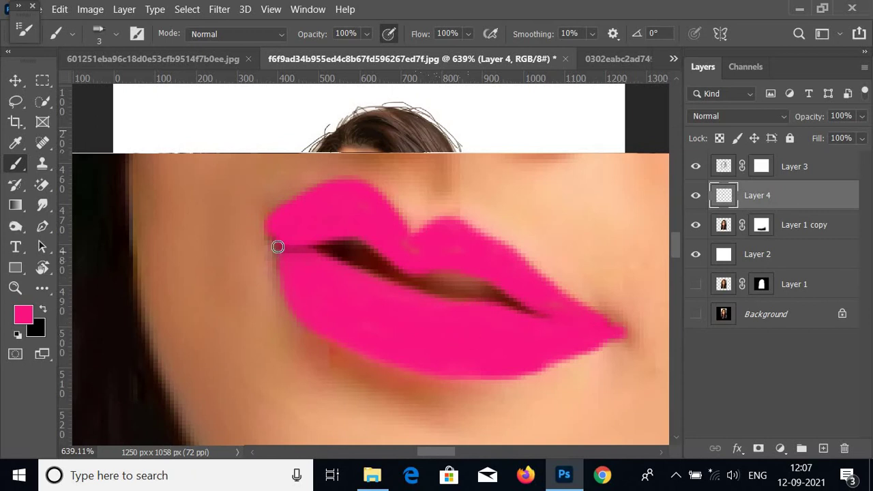
{"action": "left_click", "coordinate": [285, 251]}
Step: Set the lip layer (Layer 4) to Soft Light blending and zoom to check the lips
{"action": "left_click", "coordinate": [752, 120]}
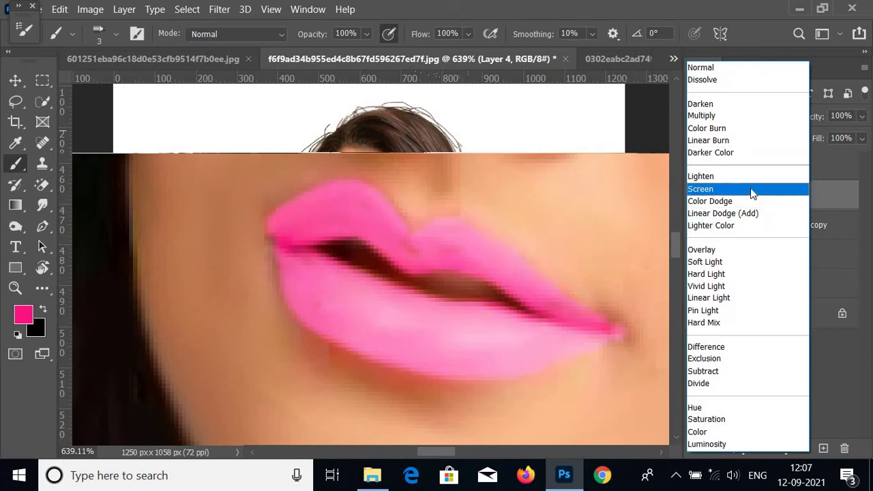
{"action": "left_click", "coordinate": [743, 263]}
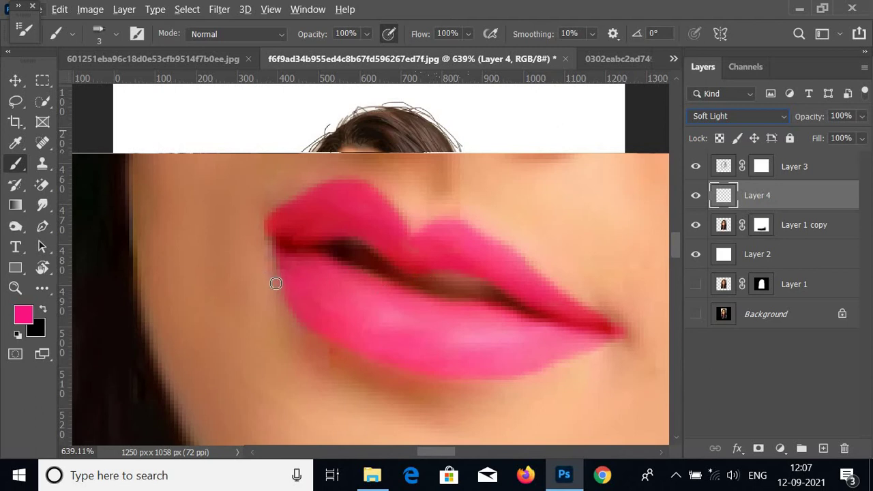
{"action": "scroll", "coordinate": [278, 276], "scroll_direction": "down", "scroll_amount": 3, "text": "alt"}
{"action": "scroll", "coordinate": [289, 282], "scroll_direction": "down", "scroll_amount": 2, "text": "alt"}
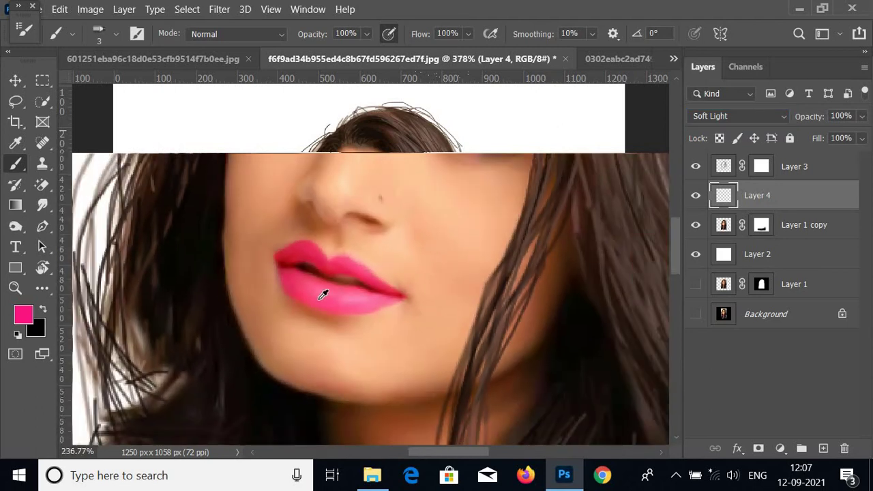
{"action": "scroll", "coordinate": [324, 293], "scroll_direction": "down", "scroll_amount": 2, "text": "alt"}
{"action": "scroll", "coordinate": [326, 296], "scroll_direction": "down", "scroll_amount": 1, "text": "alt"}
{"action": "scroll", "coordinate": [325, 298], "scroll_direction": "down", "scroll_amount": 2, "text": "alt"}
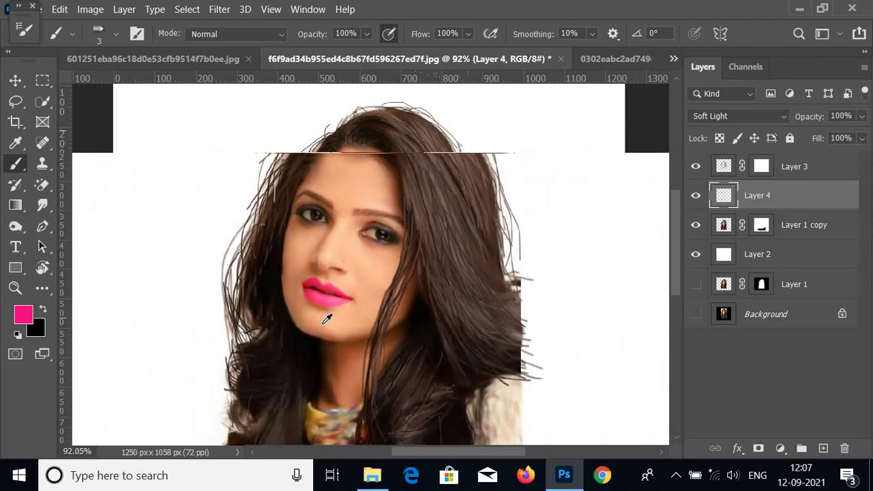
{"action": "scroll", "coordinate": [324, 311], "scroll_direction": "up", "scroll_amount": 2, "text": "alt"}
{"action": "scroll", "coordinate": [323, 307], "scroll_direction": "up", "scroll_amount": 1, "text": "alt"}
{"action": "scroll", "coordinate": [324, 308], "scroll_direction": "up", "scroll_amount": 1, "text": "alt"}
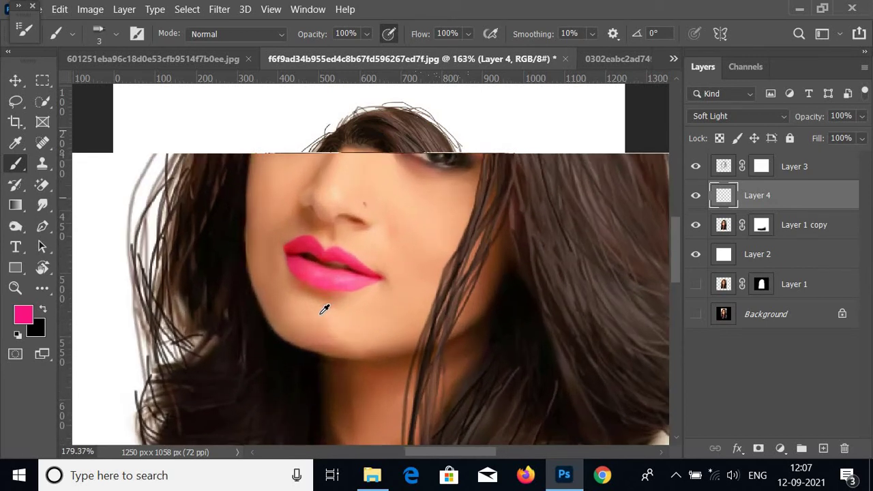
{"action": "scroll", "coordinate": [331, 286], "scroll_direction": "up", "scroll_amount": 2, "text": "alt"}
Step: Bring the nose and eye into view and add a layer mask to Layer 4
{"action": "left_click_drag", "start_coordinate": [357, 287], "coordinate": [439, 393]}
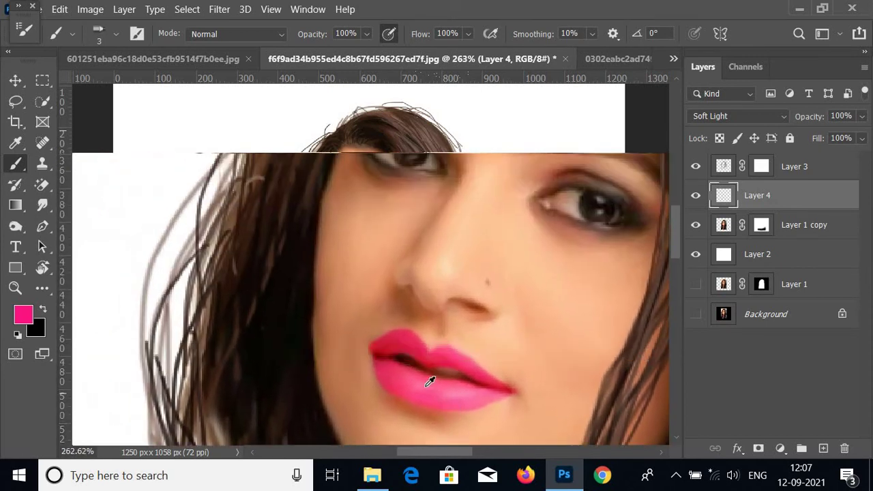
{"action": "scroll", "coordinate": [395, 354], "scroll_direction": "up", "scroll_amount": 1, "text": "alt"}
{"action": "scroll", "coordinate": [393, 352], "scroll_direction": "up", "scroll_amount": 2, "text": "alt"}
{"action": "scroll", "coordinate": [392, 353], "scroll_direction": "up", "scroll_amount": 2, "text": "alt"}
{"action": "scroll", "coordinate": [392, 353], "scroll_direction": "up", "scroll_amount": 1, "text": "alt"}
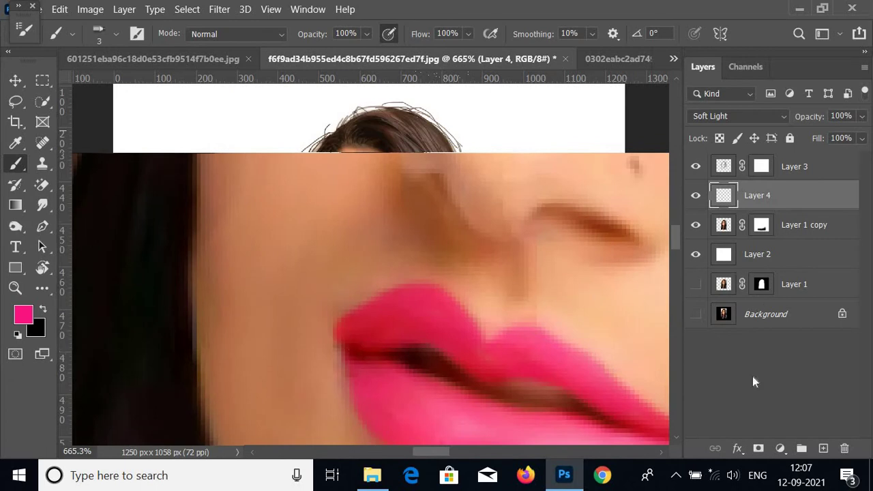
{"action": "left_click", "coordinate": [759, 449]}
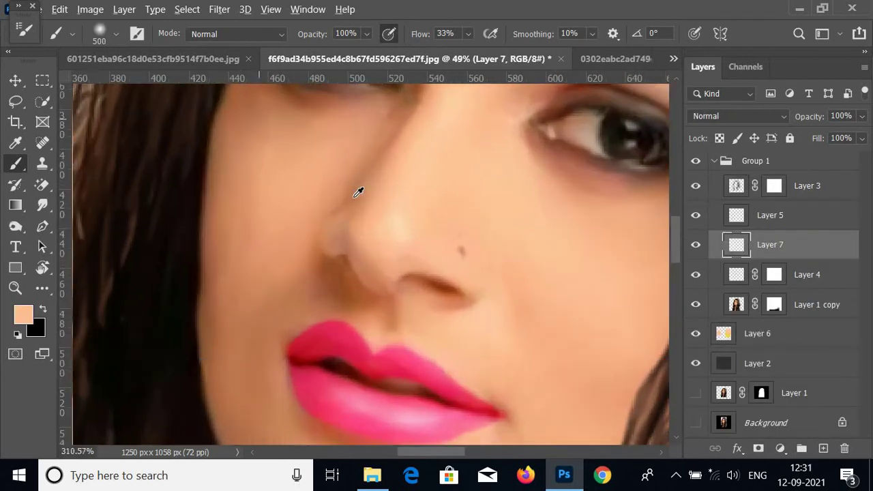
Step: Zoom in and center the left eye, shrinking the brush to size 20
{"action": "left_click_drag", "start_coordinate": [358, 193], "coordinate": [371, 339]}
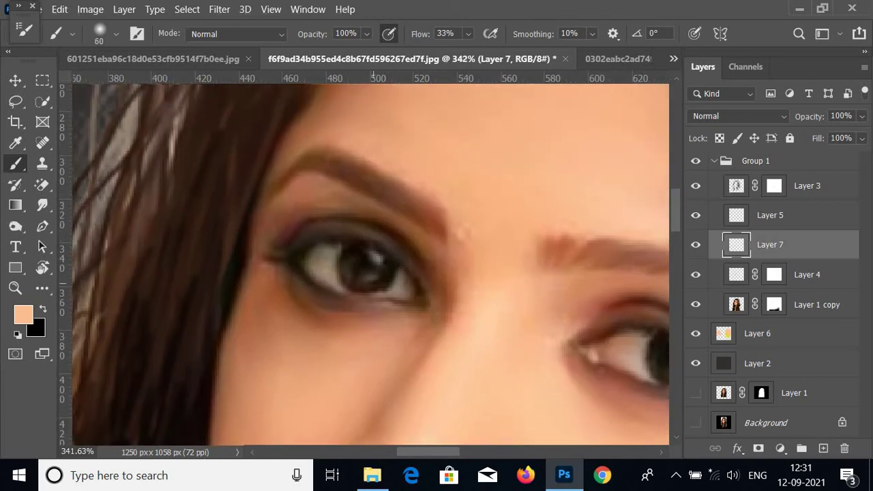
{"action": "key", "text": "bracketleft"}
{"action": "key", "text": "bracketleft"}
{"action": "key", "text": "bracketleft"}
{"action": "key", "text": "bracketleft"}
{"action": "scroll", "coordinate": [368, 280], "scroll_direction": "up", "scroll_amount": 1}
{"action": "scroll", "coordinate": [371, 273], "scroll_direction": "up", "scroll_amount": 2}
{"action": "scroll", "coordinate": [371, 276], "scroll_direction": "up", "scroll_amount": 2}
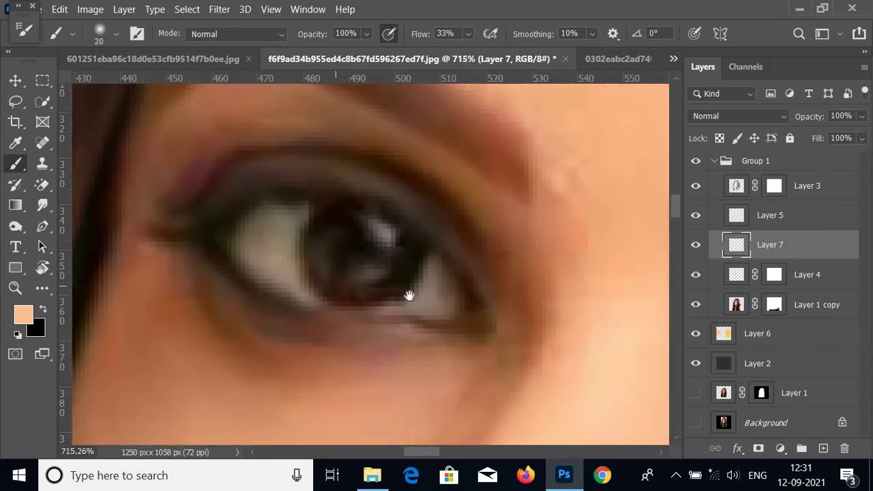
{"action": "left_click_drag", "start_coordinate": [409, 295], "coordinate": [484, 309]}
Step: Sample dark brown from the hair and set a very fine brush at 100% flow
{"action": "key", "text": "i"}
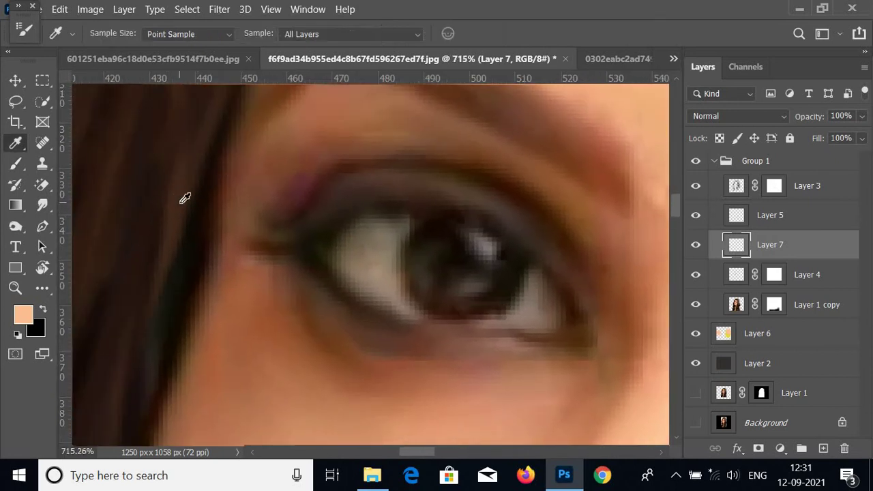
{"action": "left_click", "coordinate": [185, 198]}
{"action": "key", "text": "b"}
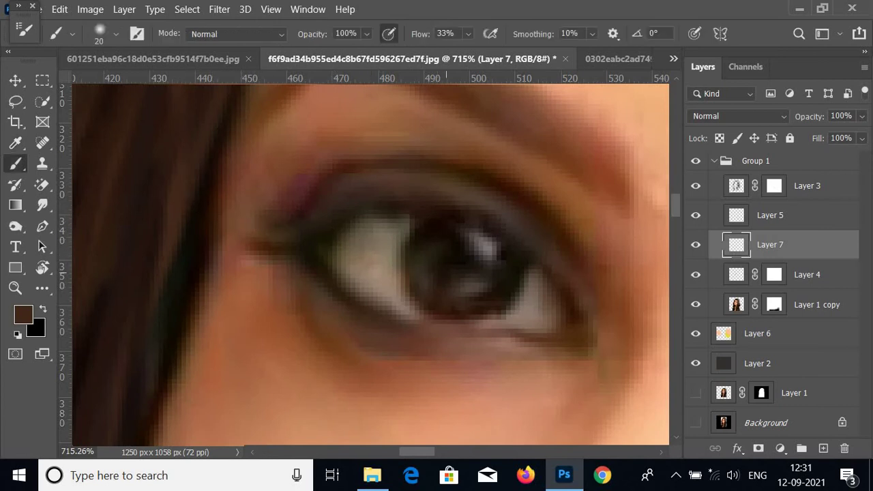
{"action": "key", "text": "bracketleft"}
{"action": "key", "text": "bracketleft"}
{"action": "key", "text": "bracketleft"}
{"action": "key", "text": "bracketleft"}
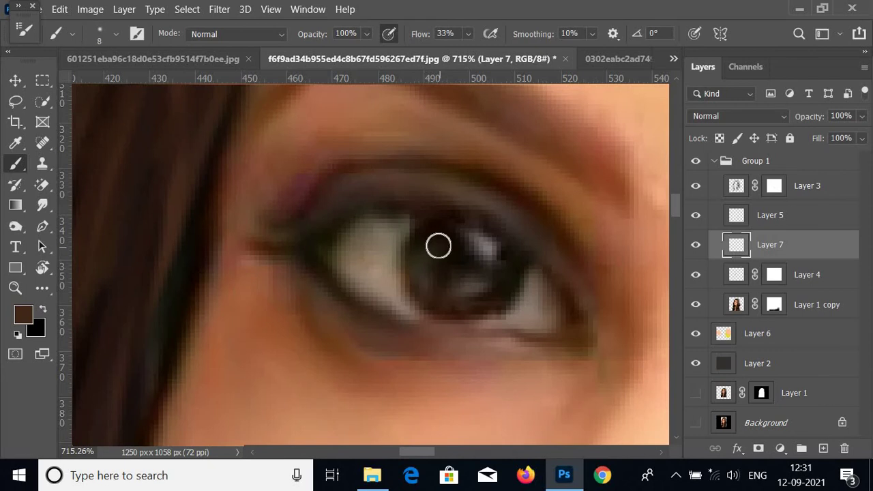
{"action": "key", "text": "bracketleft"}
{"action": "key", "text": "bracketleft"}
{"action": "key", "text": "bracketleft"}
{"action": "key", "text": "bracketleft"}
{"action": "left_click_drag", "start_coordinate": [418, 36], "coordinate": [464, 36]}
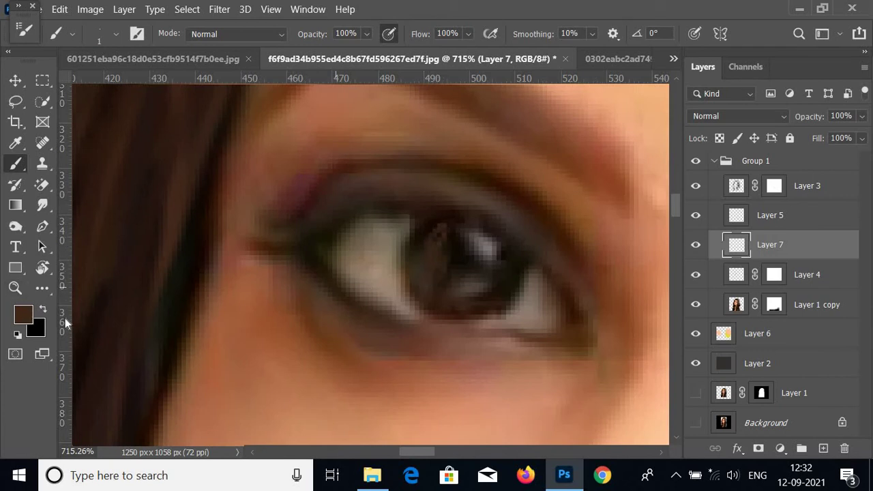
Step: Set the foreground colour to orange #ba4f10
{"action": "left_click", "coordinate": [24, 312]}
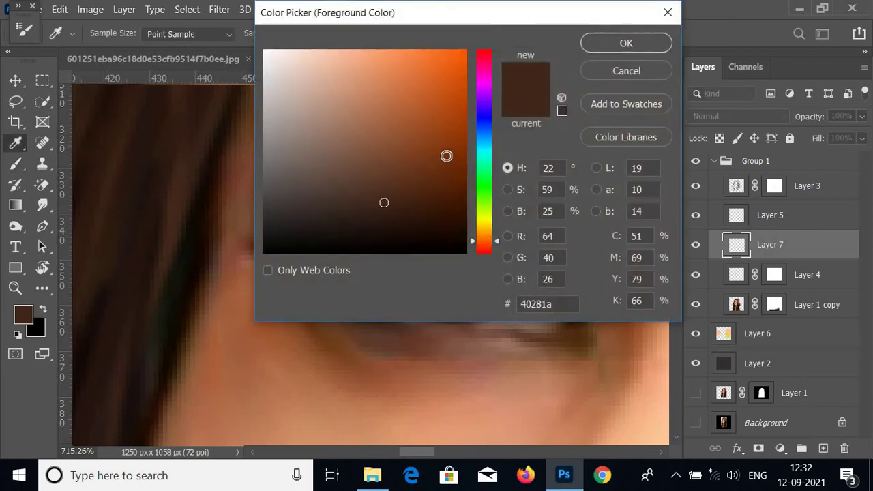
{"action": "left_click", "coordinate": [449, 149]}
{"action": "left_click", "coordinate": [451, 104]}
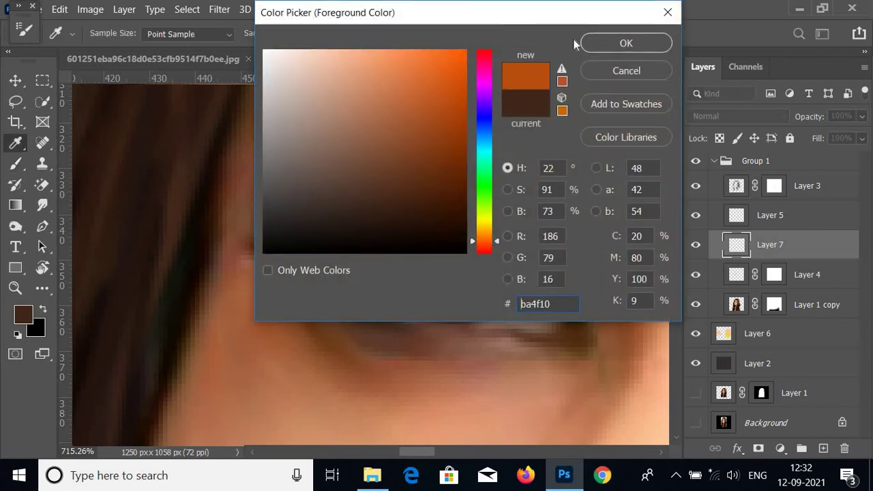
{"action": "left_click", "coordinate": [594, 45]}
Step: Brush orange streaks across the upper, lower-left and right parts of the left iris
{"action": "left_click_drag", "start_coordinate": [423, 255], "coordinate": [439, 234]}
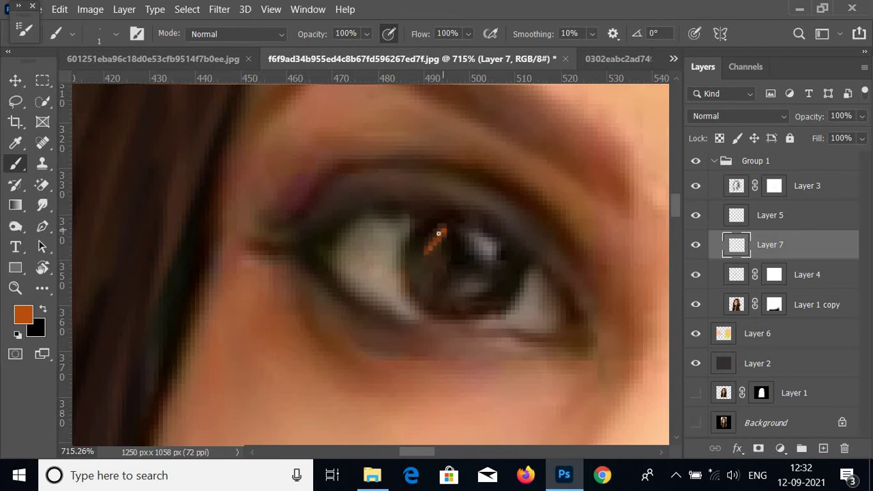
{"action": "mouse_move", "coordinate": [403, 264]}
{"action": "left_mouse_down"}
{"action": "mouse_move", "coordinate": [431, 250]}
{"action": "mouse_move", "coordinate": [438, 268]}
{"action": "mouse_move", "coordinate": [456, 273]}
{"action": "left_mouse_up"}
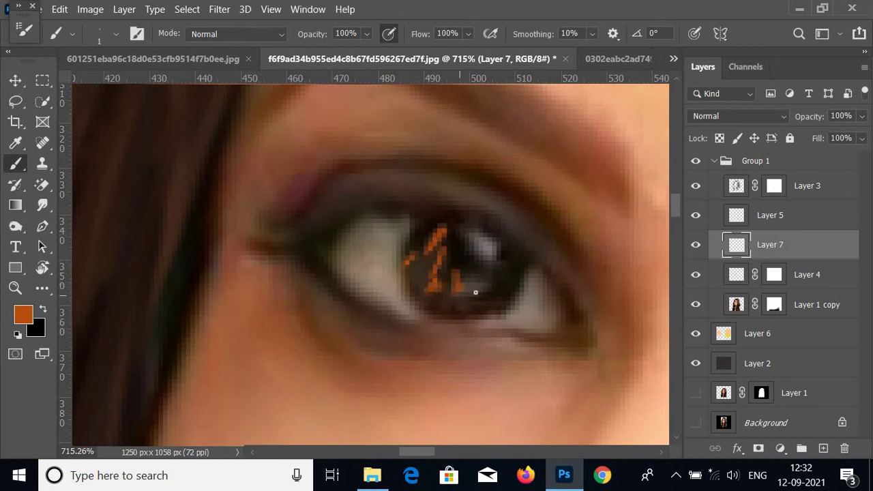
{"action": "left_click_drag", "start_coordinate": [513, 256], "coordinate": [499, 285]}
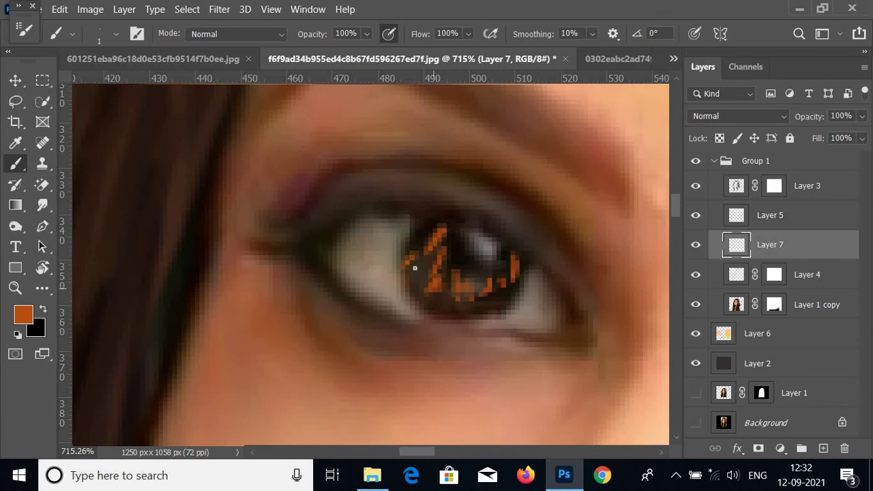
{"action": "left_click_drag", "start_coordinate": [425, 235], "coordinate": [430, 254]}
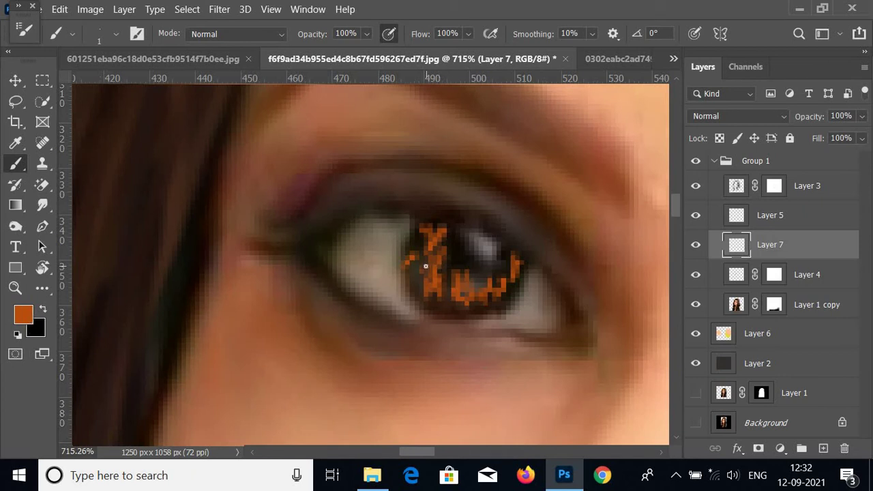
Step: Reset the colours to black and white, swap them, and zoom out
{"action": "key", "text": "d"}
{"action": "key", "text": "x"}
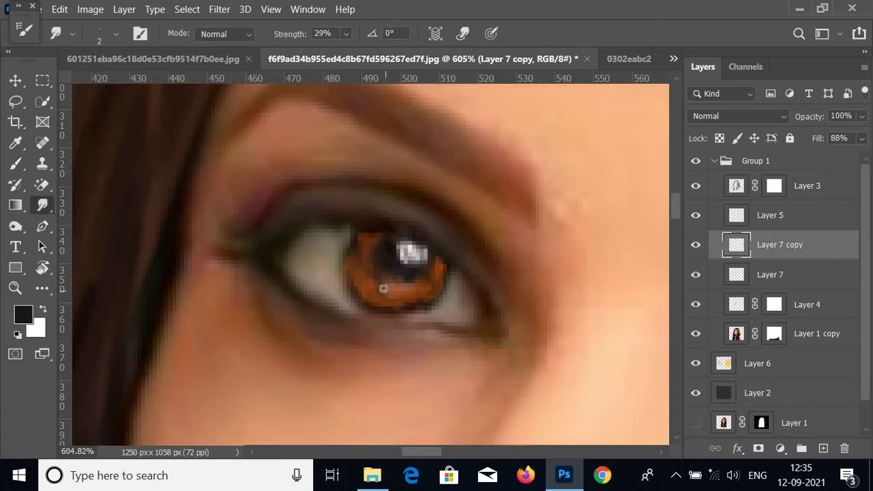
{"action": "scroll", "coordinate": [440, 302], "scroll_direction": "down", "scroll_amount": 2}
{"action": "scroll", "coordinate": [444, 306], "scroll_direction": "down", "scroll_amount": 2}
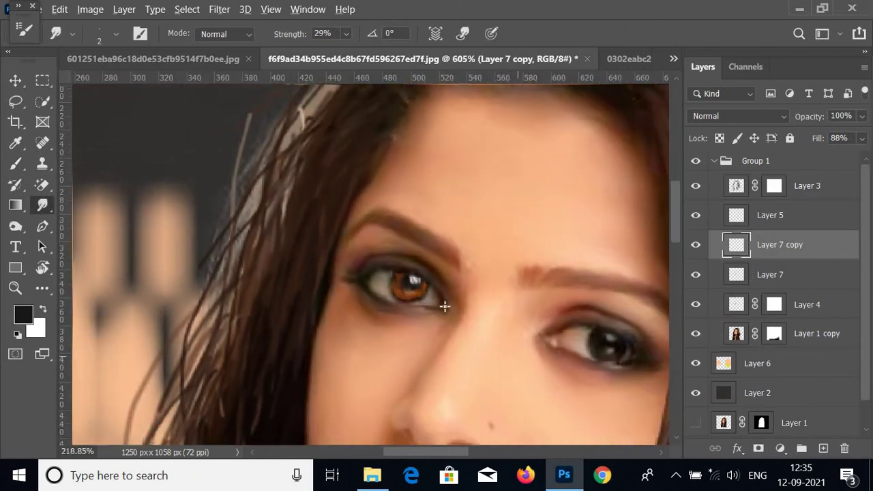
{"action": "scroll", "coordinate": [450, 311], "scroll_direction": "down", "scroll_amount": 2}
{"action": "scroll", "coordinate": [474, 317], "scroll_direction": "down", "scroll_amount": 2}
{"action": "scroll", "coordinate": [479, 324], "scroll_direction": "down", "scroll_amount": 2}
{"action": "scroll", "coordinate": [481, 327], "scroll_direction": "down", "scroll_amount": 2}
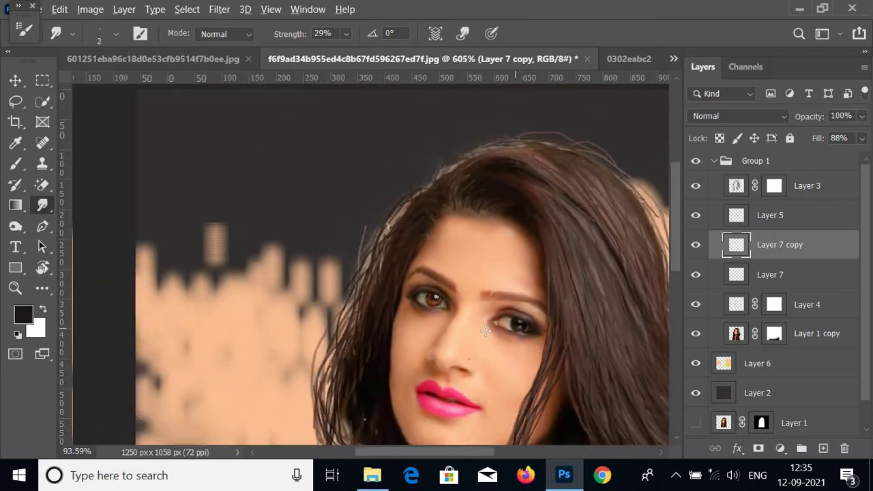
{"action": "scroll", "coordinate": [485, 331], "scroll_direction": "down", "scroll_amount": 1}
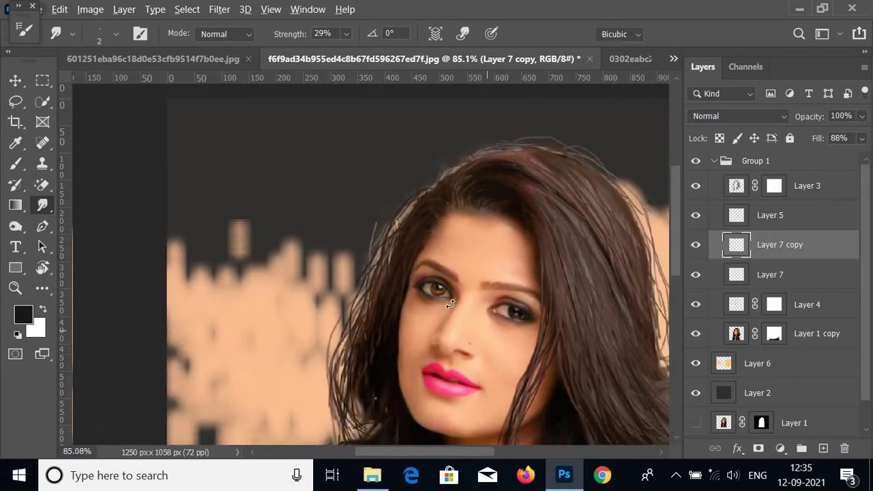
Step: Transform the copied iris paint onto the right eye, rotating it about 12.7°
{"action": "key", "text": "ctrl+t"}
{"action": "scroll", "coordinate": [440, 292], "scroll_direction": "up", "scroll_amount": 1}
{"action": "scroll", "coordinate": [434, 289], "scroll_direction": "up", "scroll_amount": 1}
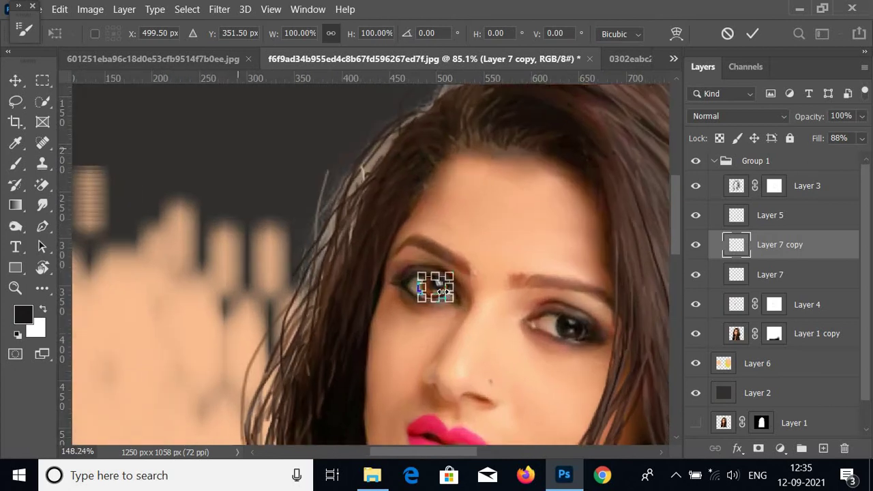
{"action": "scroll", "coordinate": [437, 287], "scroll_direction": "up", "scroll_amount": 1}
{"action": "left_click_drag", "start_coordinate": [435, 323], "coordinate": [603, 376]}
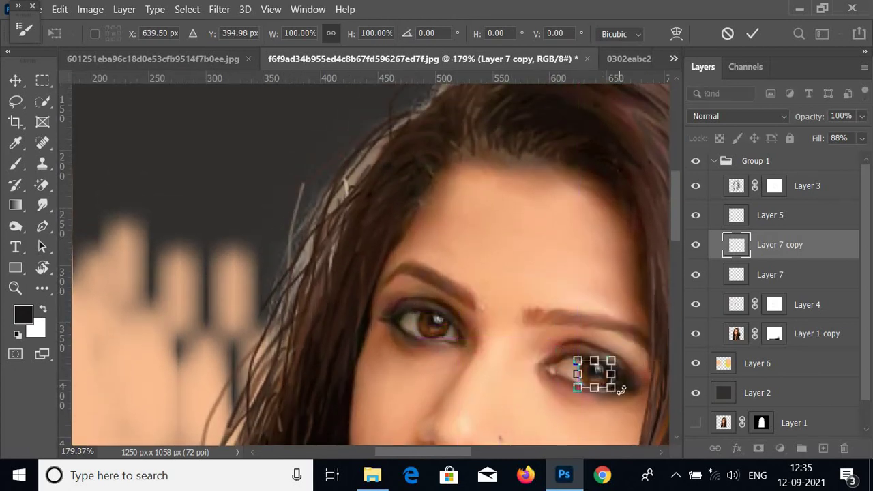
{"action": "left_click_drag", "start_coordinate": [623, 393], "coordinate": [625, 402]}
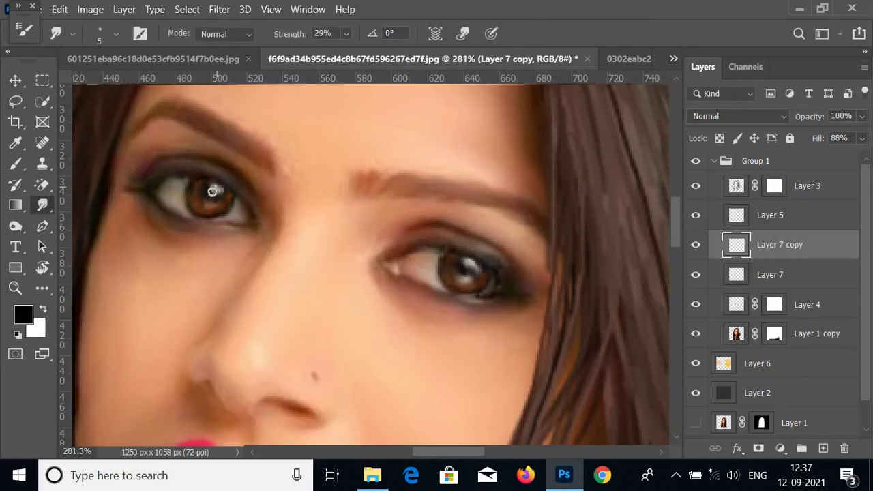
{"action": "scroll", "coordinate": [211, 216], "scroll_direction": "down", "scroll_amount": 3}
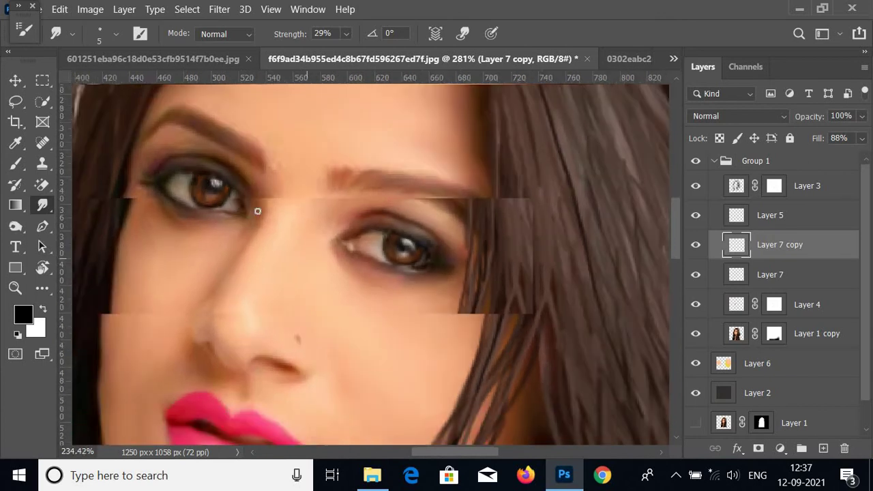
{"action": "scroll", "coordinate": [256, 208], "scroll_direction": "down", "scroll_amount": 3}
{"action": "scroll", "coordinate": [273, 232], "scroll_direction": "down", "scroll_amount": 3}
{"action": "scroll", "coordinate": [291, 257], "scroll_direction": "down", "scroll_amount": 1}
{"action": "scroll", "coordinate": [292, 257], "scroll_direction": "down", "scroll_amount": 2}
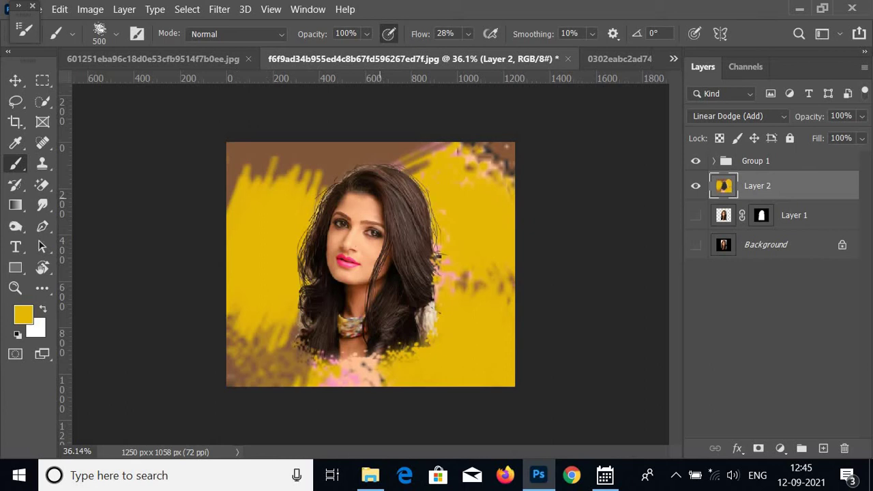
Step: Paint yellow over the dark top-right corner and hair edge, then choose a textured brush tip
{"action": "left_click_drag", "start_coordinate": [381, 137], "coordinate": [548, 185]}
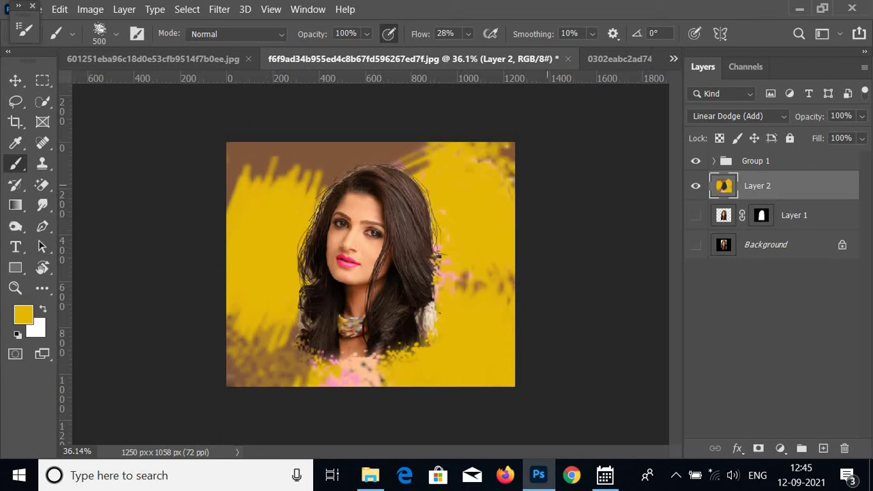
{"action": "left_click_drag", "start_coordinate": [334, 374], "coordinate": [374, 374]}
{"action": "left_click", "coordinate": [141, 38]}
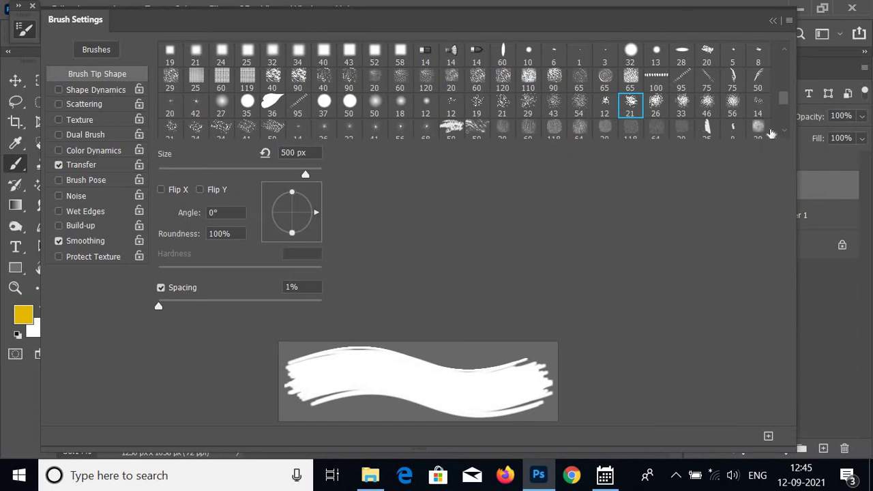
{"action": "left_click", "coordinate": [760, 112]}
{"action": "left_click", "coordinate": [773, 20]}
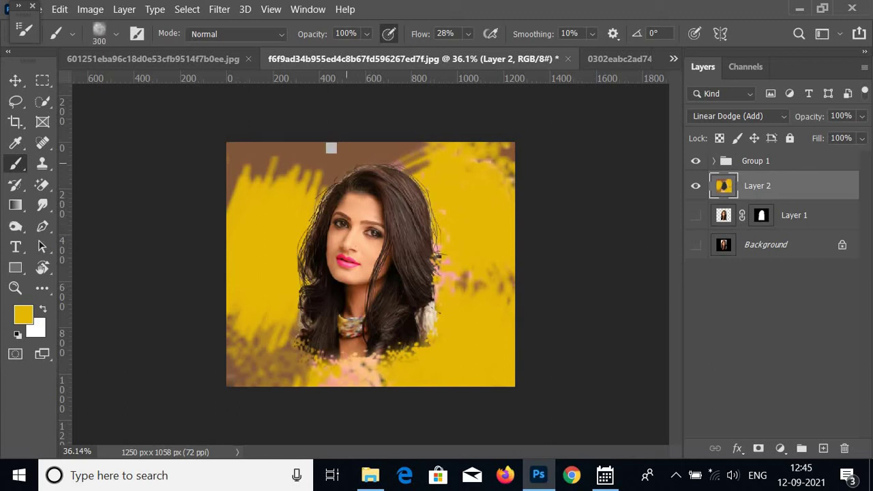
Step: Sample brown tones and paint them over the right and lower-left yellow areas
{"action": "left_click", "coordinate": [346, 158], "text": "alt"}
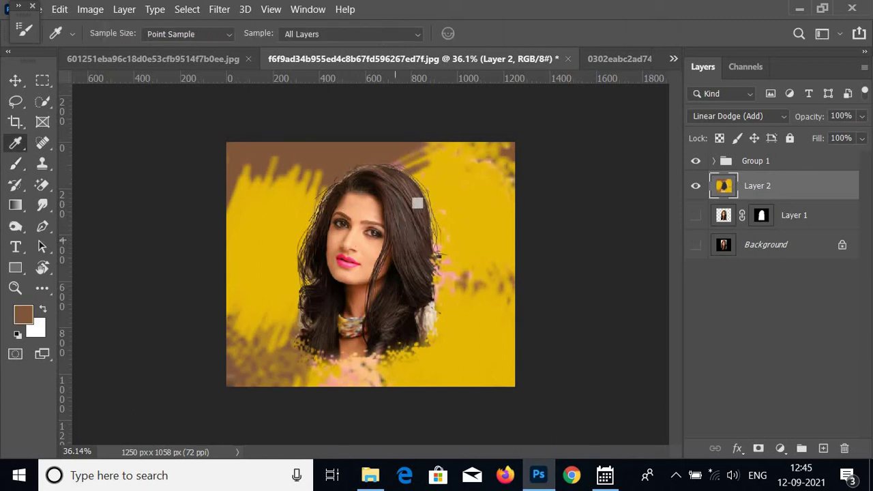
{"action": "left_click", "coordinate": [456, 191]}
{"action": "mouse_move", "coordinate": [471, 235]}
{"action": "left_mouse_down"}
{"action": "mouse_move", "coordinate": [456, 170]}
{"action": "mouse_move", "coordinate": [476, 296]}
{"action": "mouse_move", "coordinate": [444, 370]}
{"action": "mouse_move", "coordinate": [468, 368]}
{"action": "left_mouse_up"}
{"action": "mouse_move", "coordinate": [286, 318]}
{"action": "left_mouse_down"}
{"action": "mouse_move", "coordinate": [247, 344]}
{"action": "mouse_move", "coordinate": [220, 248]}
{"action": "mouse_move", "coordinate": [264, 337]}
{"action": "mouse_move", "coordinate": [312, 368]}
{"action": "mouse_move", "coordinate": [398, 366]}
{"action": "mouse_move", "coordinate": [318, 289]}
{"action": "left_mouse_up"}
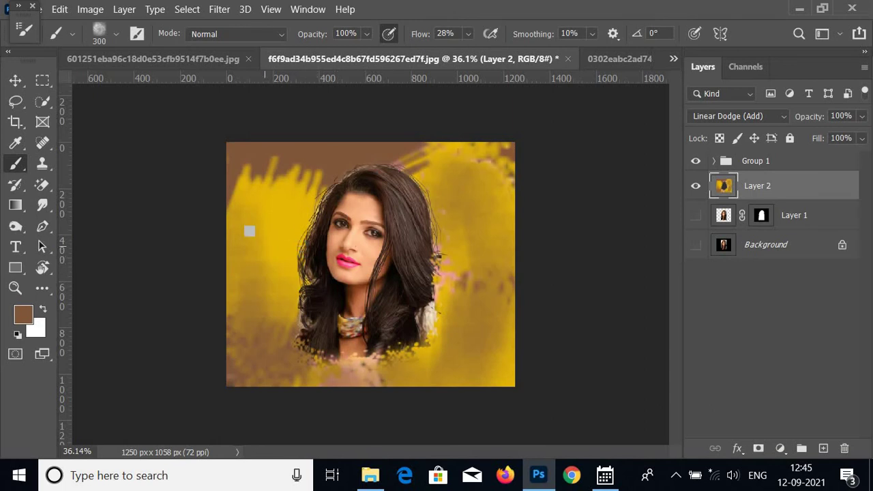
Step: Sample the background yellow and repaint the top band, lower-left and upper-left areas
{"action": "key", "text": "i"}
{"action": "left_click", "coordinate": [269, 240]}
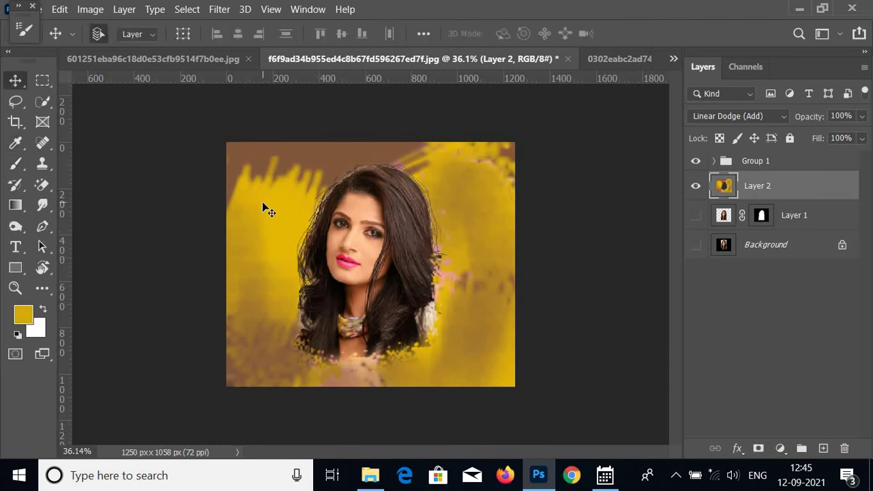
{"action": "key", "text": "b"}
{"action": "left_click_drag", "start_coordinate": [226, 152], "coordinate": [393, 121]}
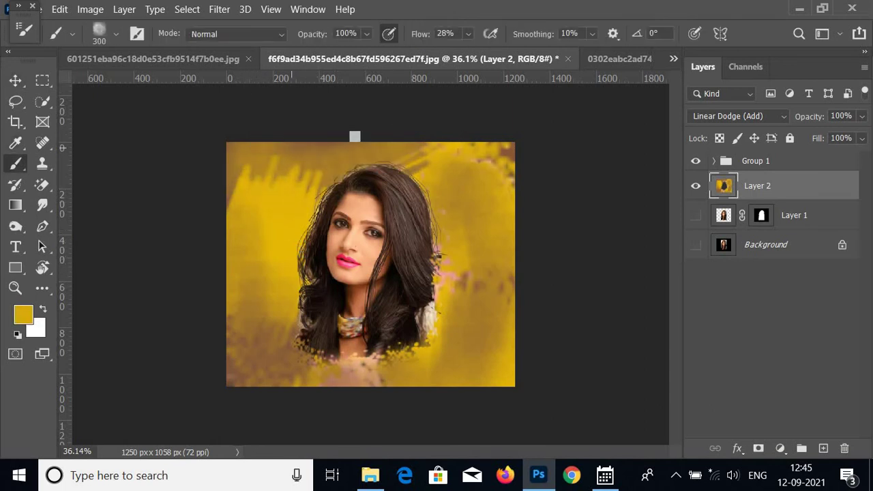
{"action": "left_click_drag", "start_coordinate": [253, 316], "coordinate": [228, 324]}
{"action": "left_click_drag", "start_coordinate": [286, 95], "coordinate": [289, 176]}
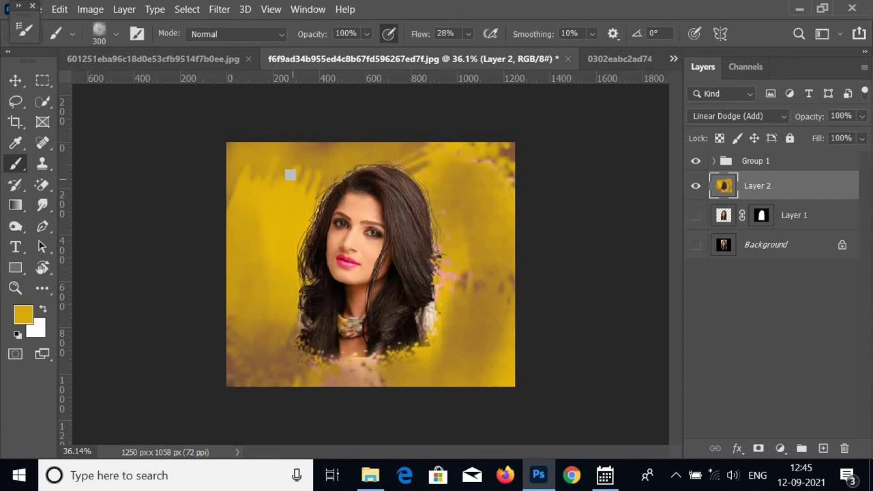
{"action": "left_click", "coordinate": [23, 317]}
Step: Choose an orange foreground colour and paint it over the right side of the background
{"action": "left_click_drag", "start_coordinate": [481, 250], "coordinate": [481, 241]}
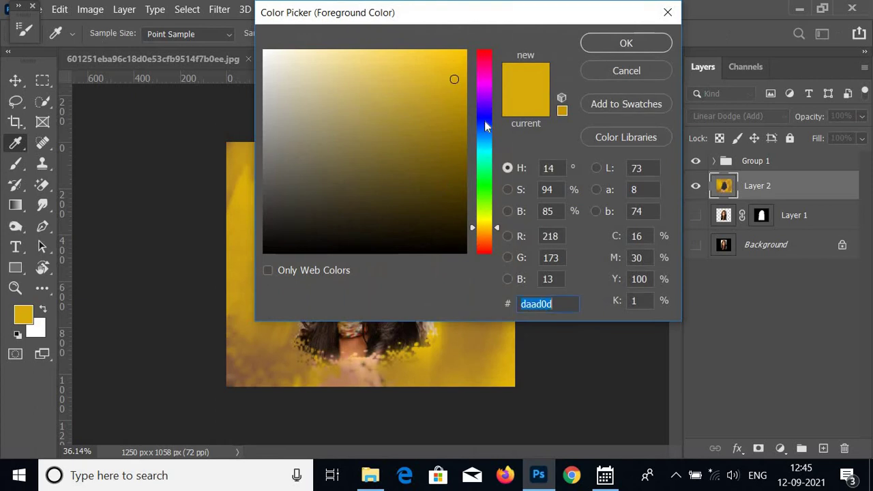
{"action": "left_click", "coordinate": [452, 63]}
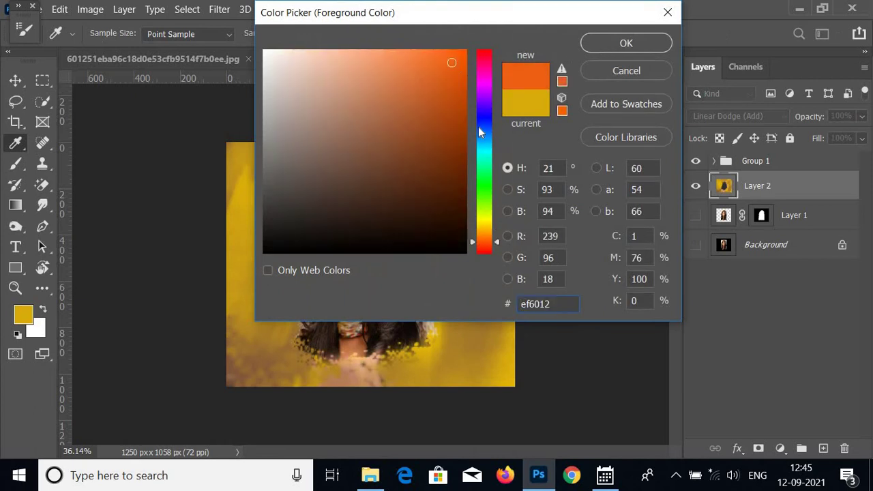
{"action": "left_click", "coordinate": [613, 44]}
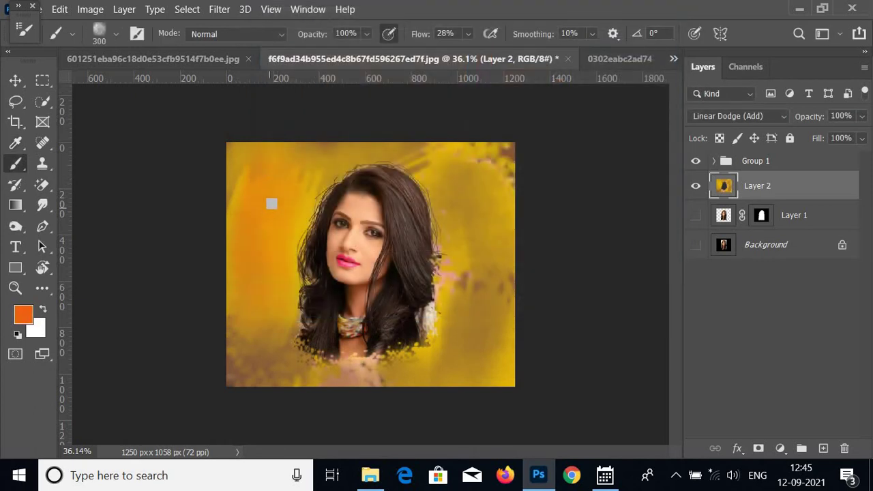
{"action": "left_click_drag", "start_coordinate": [408, 338], "coordinate": [443, 410]}
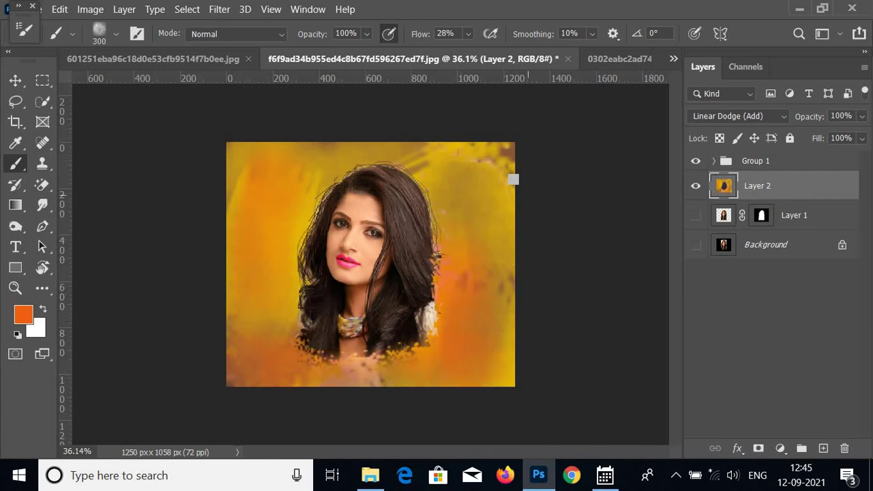
Step: Switch to magenta and paint pink strokes over the left background and along the hair
{"action": "key", "text": "i"}
{"action": "left_click", "coordinate": [444, 310]}
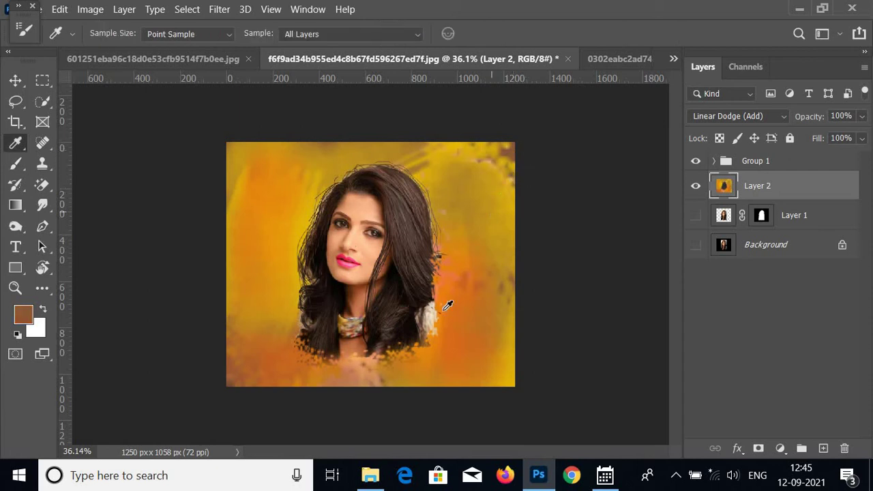
{"action": "key", "text": "b"}
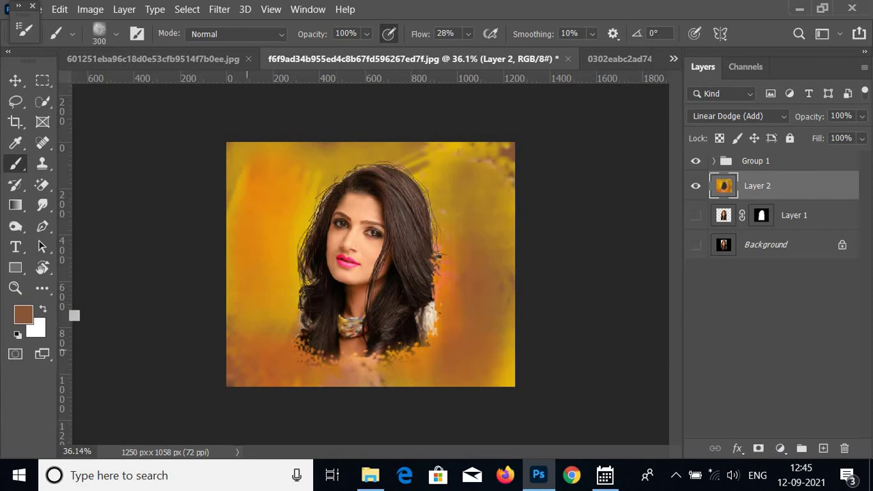
{"action": "left_click", "coordinate": [24, 316]}
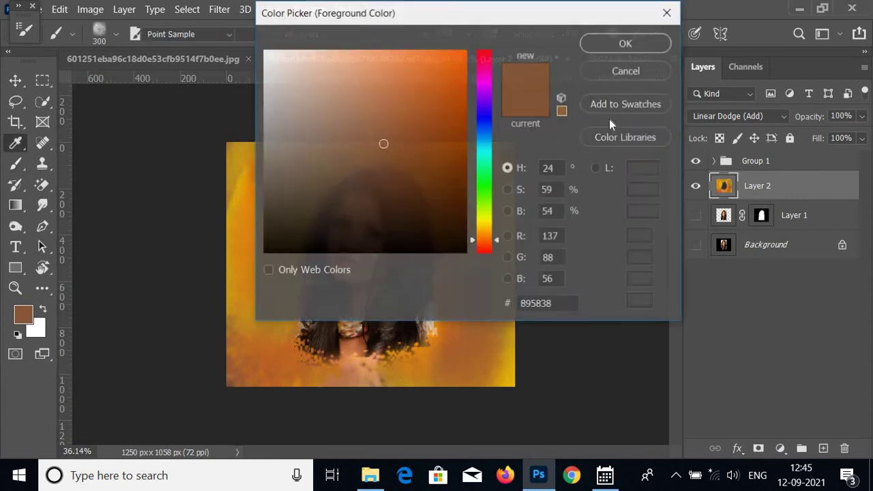
{"action": "left_click", "coordinate": [486, 77]}
{"action": "left_click", "coordinate": [611, 45]}
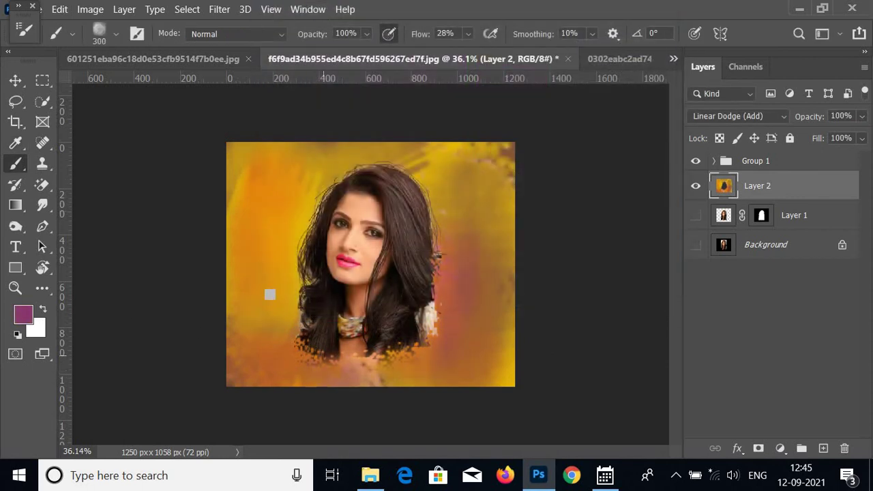
{"action": "mouse_move", "coordinate": [270, 295]}
{"action": "left_mouse_down"}
{"action": "mouse_move", "coordinate": [279, 177]}
{"action": "mouse_move", "coordinate": [248, 211]}
{"action": "mouse_move", "coordinate": [255, 292]}
{"action": "mouse_move", "coordinate": [277, 104]}
{"action": "mouse_move", "coordinate": [218, 296]}
{"action": "mouse_move", "coordinate": [312, 133]}
{"action": "mouse_move", "coordinate": [482, 157]}
{"action": "mouse_move", "coordinate": [256, 367]}
{"action": "left_mouse_up"}
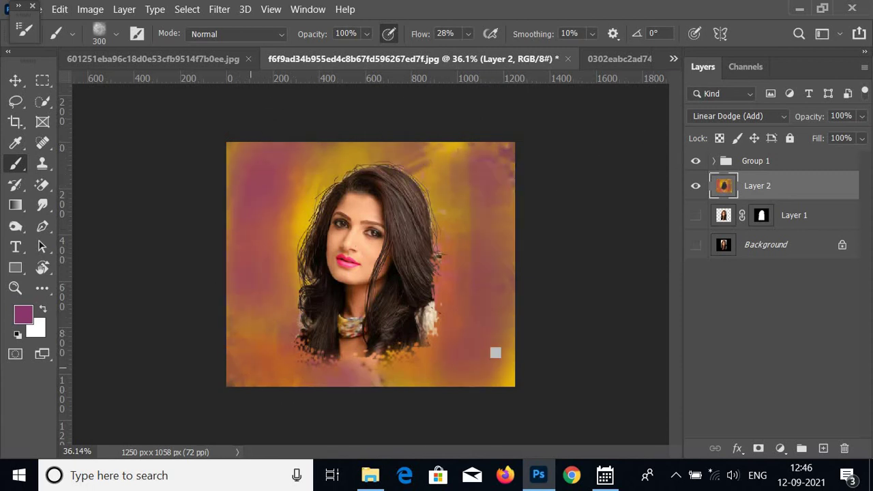
{"action": "left_click_drag", "start_coordinate": [333, 172], "coordinate": [299, 261]}
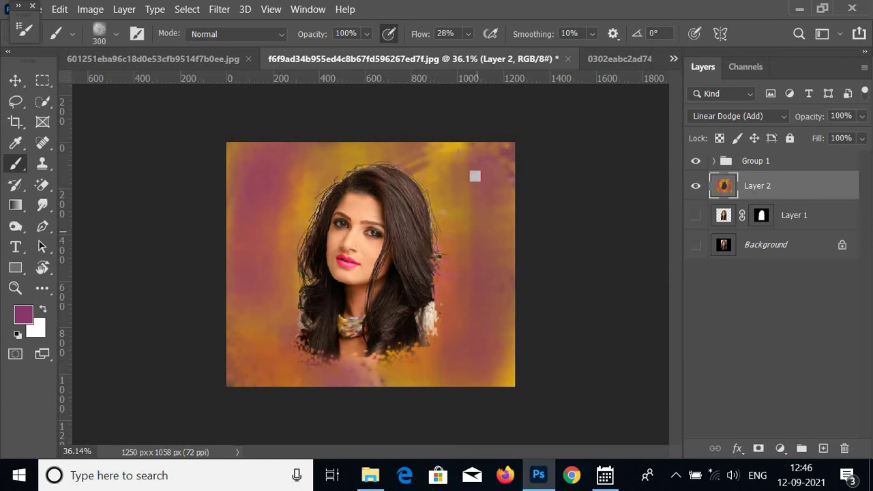
Step: Repaint sampled yellow along the lower, right and left edges, then target Layer 1 copy's mask
{"action": "key", "text": "i"}
{"action": "left_click", "coordinate": [457, 144]}
{"action": "key", "text": "b"}
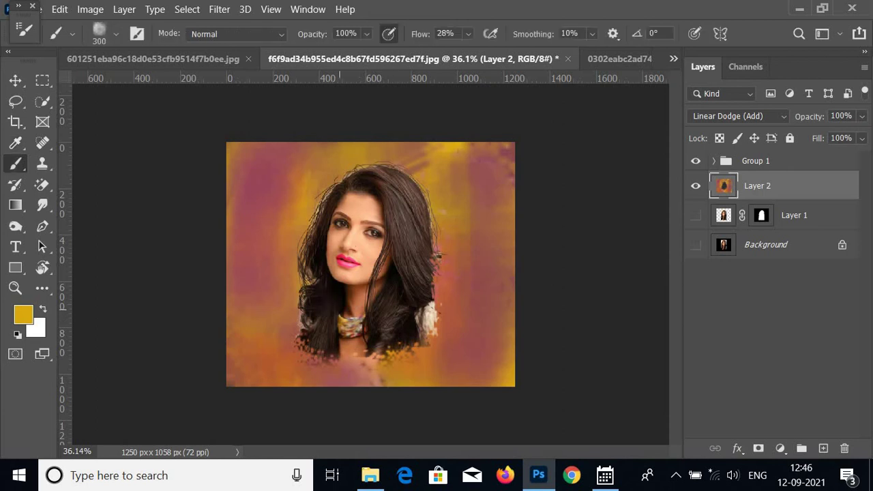
{"action": "mouse_move", "coordinate": [364, 417]}
{"action": "left_mouse_down"}
{"action": "mouse_move", "coordinate": [497, 316]}
{"action": "mouse_move", "coordinate": [173, 417]}
{"action": "mouse_move", "coordinate": [257, 337]}
{"action": "left_mouse_up"}
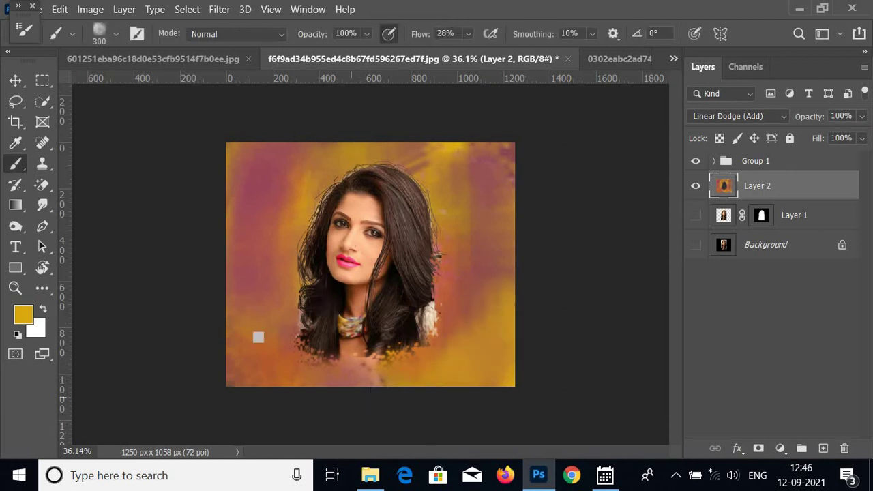
{"action": "mouse_move", "coordinate": [247, 297]}
{"action": "left_mouse_down"}
{"action": "mouse_move", "coordinate": [409, 279]}
{"action": "mouse_move", "coordinate": [454, 362]}
{"action": "left_mouse_up"}
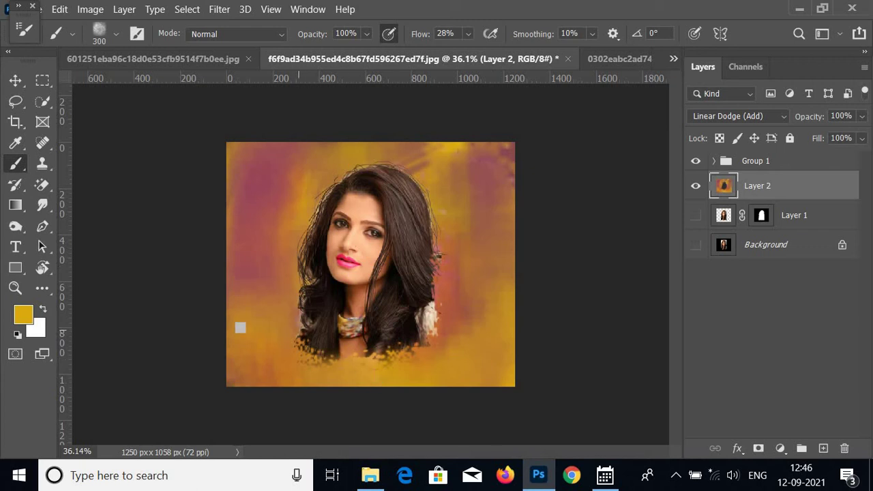
{"action": "left_click_drag", "start_coordinate": [219, 305], "coordinate": [225, 232]}
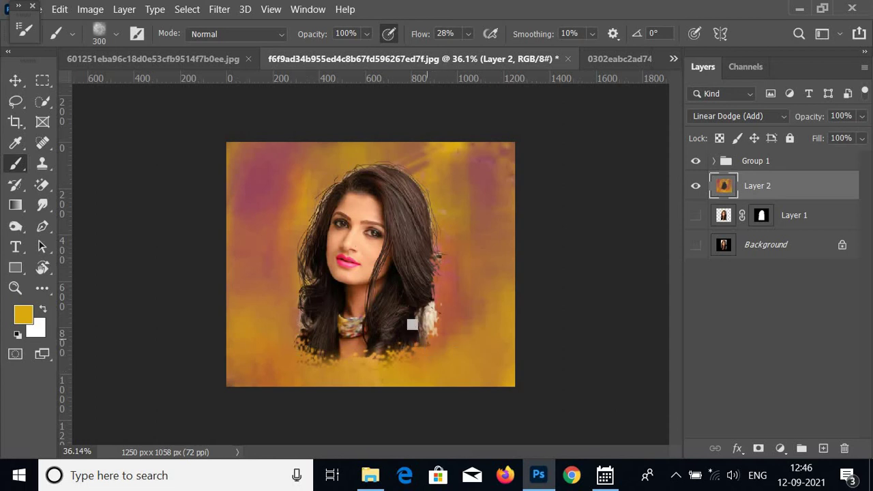
{"action": "left_click", "coordinate": [714, 162]}
{"action": "left_click", "coordinate": [775, 335]}
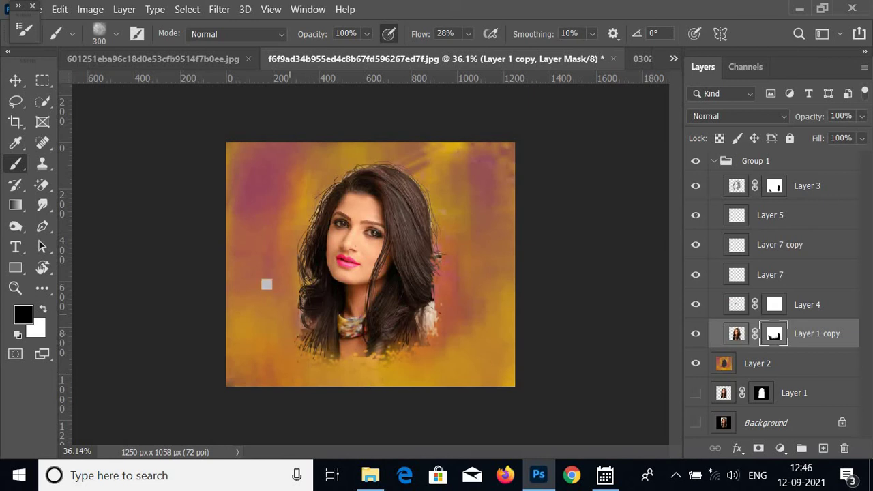
{"action": "left_click", "coordinate": [735, 191]}
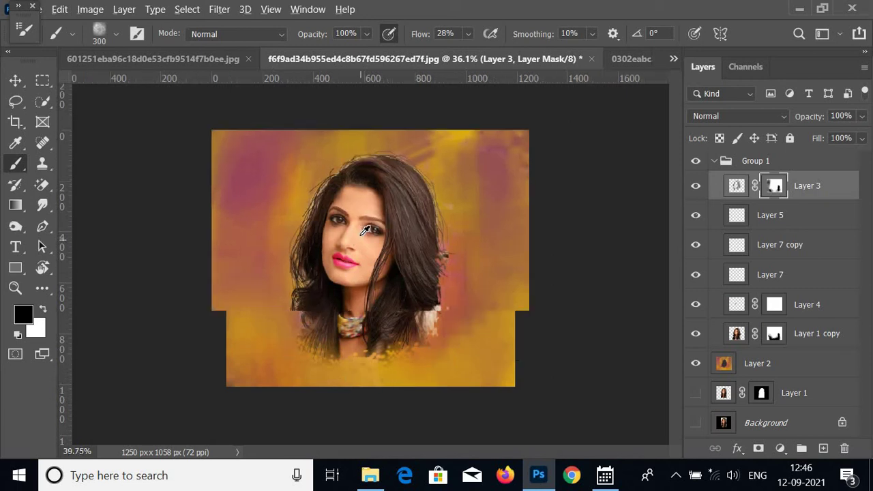
{"action": "scroll", "coordinate": [345, 225], "scroll_direction": "up", "scroll_amount": 5}
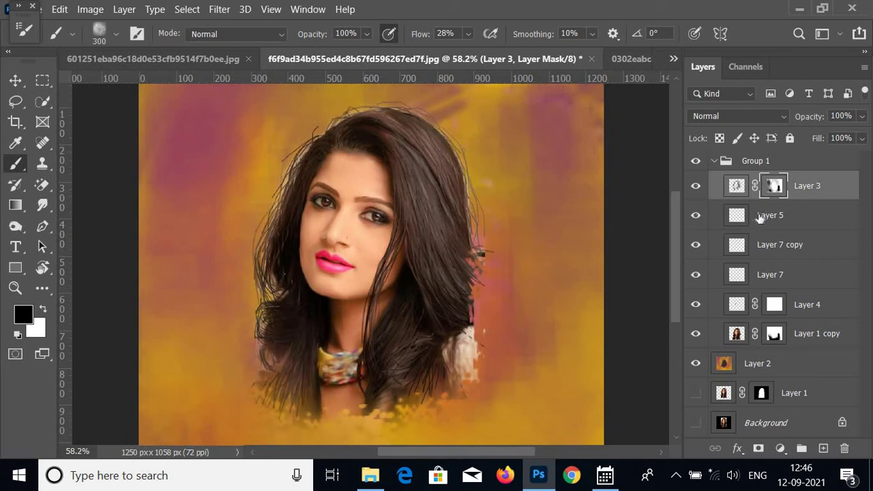
{"action": "left_click", "coordinate": [773, 334]}
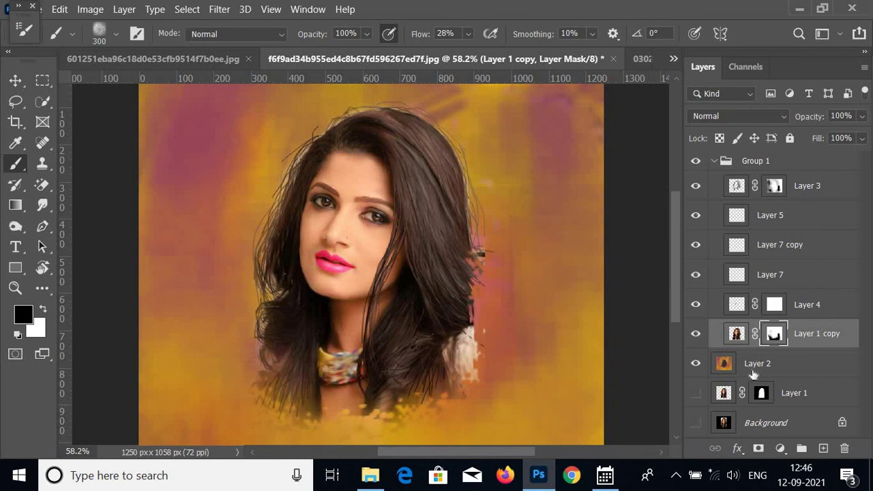
{"action": "left_click", "coordinate": [715, 160]}
Step: Select Layer 2 and try moving it into, then above, Group 1
{"action": "left_click", "coordinate": [714, 161]}
{"action": "left_click", "coordinate": [742, 192]}
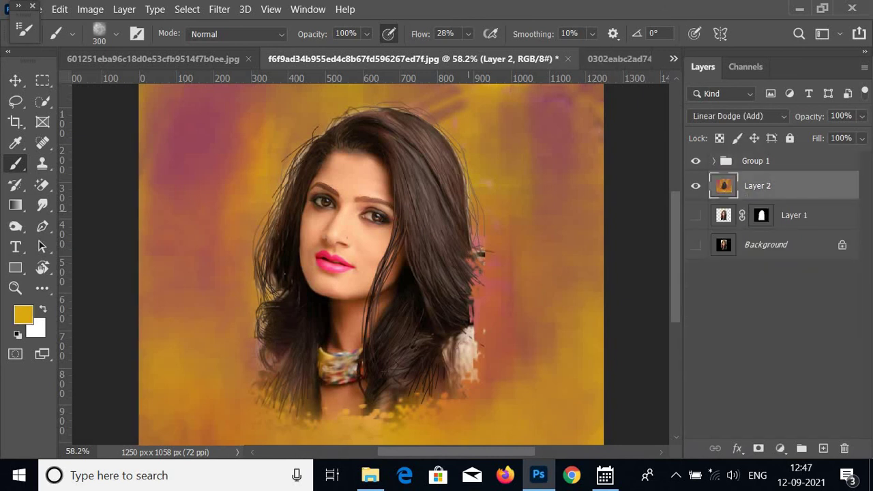
{"action": "left_click_drag", "start_coordinate": [484, 300], "coordinate": [476, 349]}
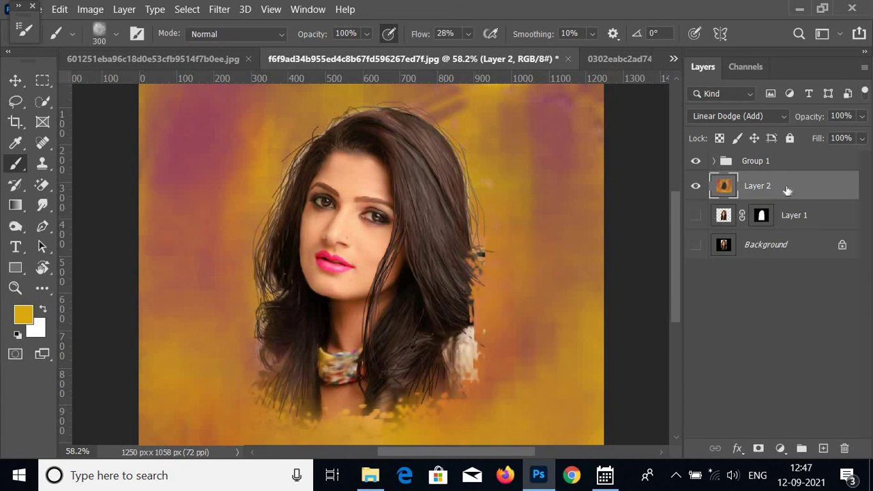
{"action": "left_click_drag", "start_coordinate": [788, 191], "coordinate": [790, 161]}
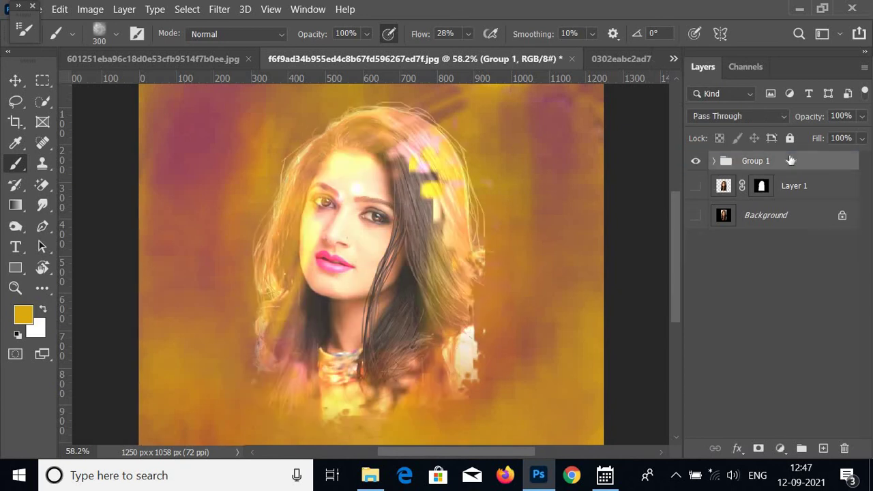
{"action": "key", "text": "ctrl+z"}
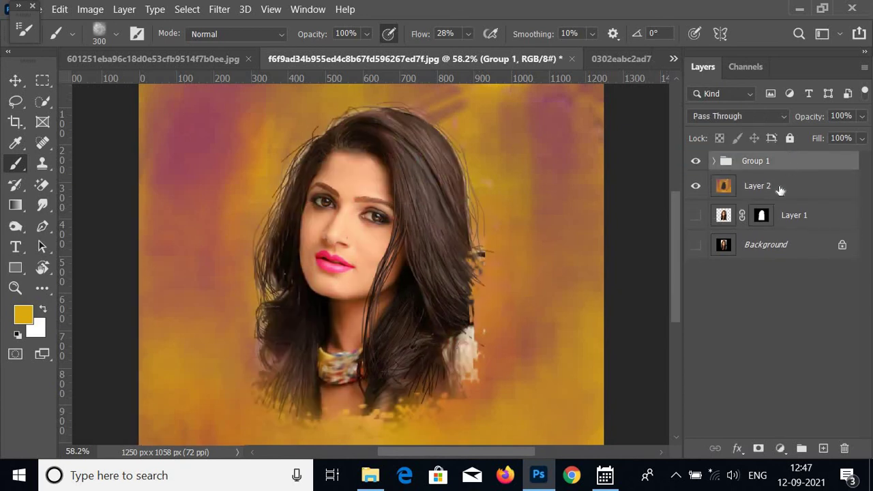
{"action": "left_click_drag", "start_coordinate": [780, 191], "coordinate": [784, 164]}
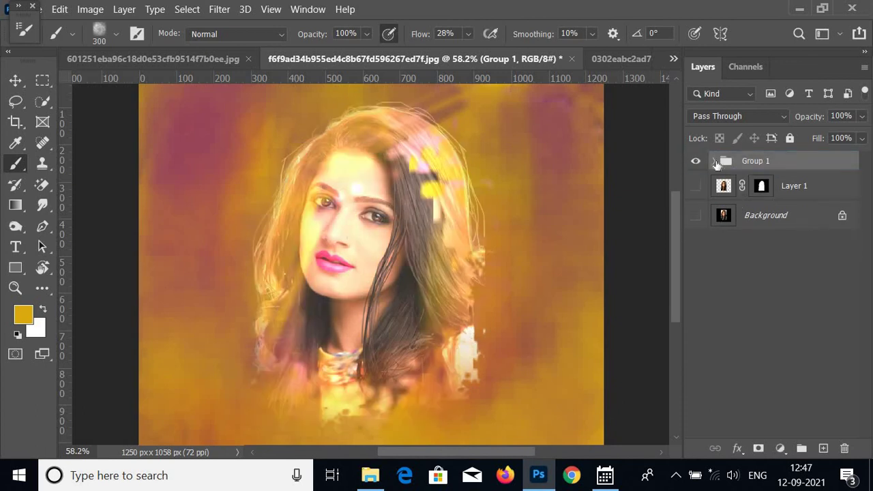
{"action": "left_click", "coordinate": [716, 162]}
{"action": "left_click", "coordinate": [716, 162]}
{"action": "key", "text": "ctrl+z"}
{"action": "mouse_move", "coordinate": [770, 191]}
{"action": "left_mouse_down"}
{"action": "mouse_move", "coordinate": [775, 147]}
{"action": "mouse_move", "coordinate": [721, 163]}
{"action": "mouse_move", "coordinate": [720, 173]}
{"action": "left_mouse_up"}
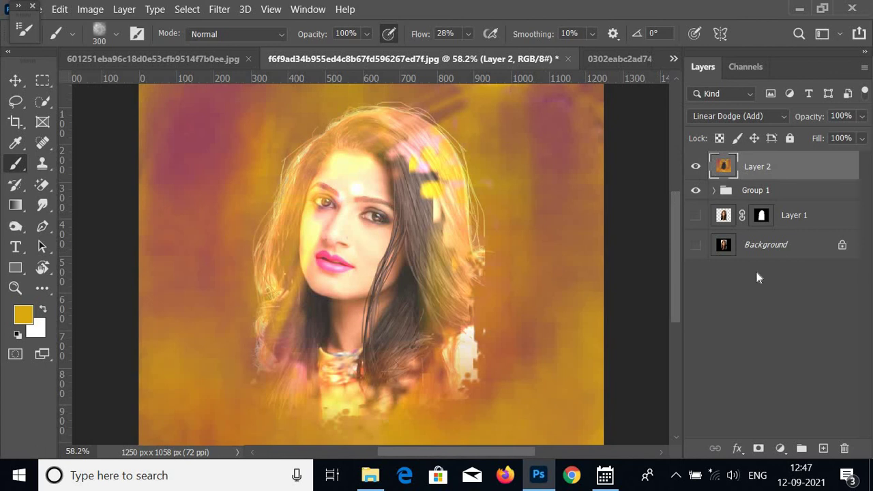
Step: Add a mask to Layer 2, undo trial face strokes, and move it below Group 1
{"action": "left_click", "coordinate": [759, 448]}
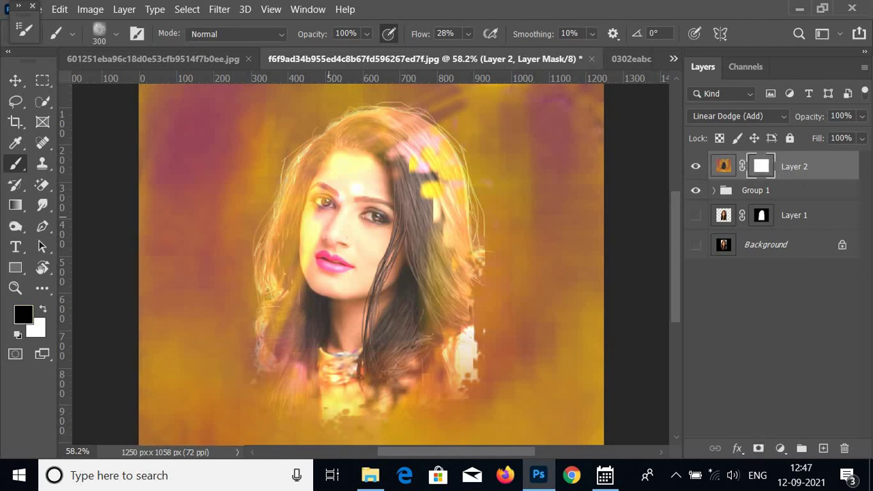
{"action": "mouse_move", "coordinate": [311, 204]}
{"action": "left_mouse_down"}
{"action": "mouse_move", "coordinate": [306, 249]}
{"action": "mouse_move", "coordinate": [304, 232]}
{"action": "left_mouse_up"}
{"action": "mouse_move", "coordinate": [314, 185]}
{"action": "left_mouse_down"}
{"action": "mouse_move", "coordinate": [382, 161]}
{"action": "mouse_move", "coordinate": [388, 198]}
{"action": "left_mouse_up"}
{"action": "key", "text": "ctrl+z"}
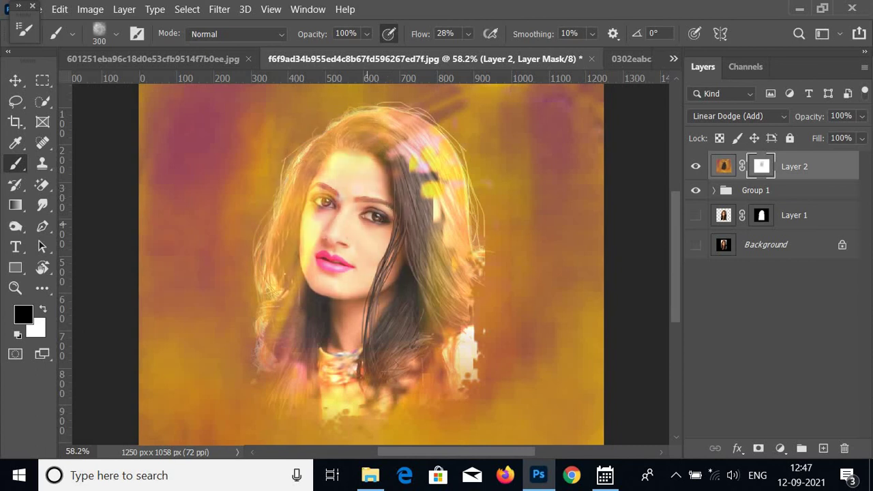
{"action": "mouse_move", "coordinate": [316, 273]}
{"action": "left_mouse_down"}
{"action": "mouse_move", "coordinate": [379, 205]}
{"action": "mouse_move", "coordinate": [437, 239]}
{"action": "left_mouse_up"}
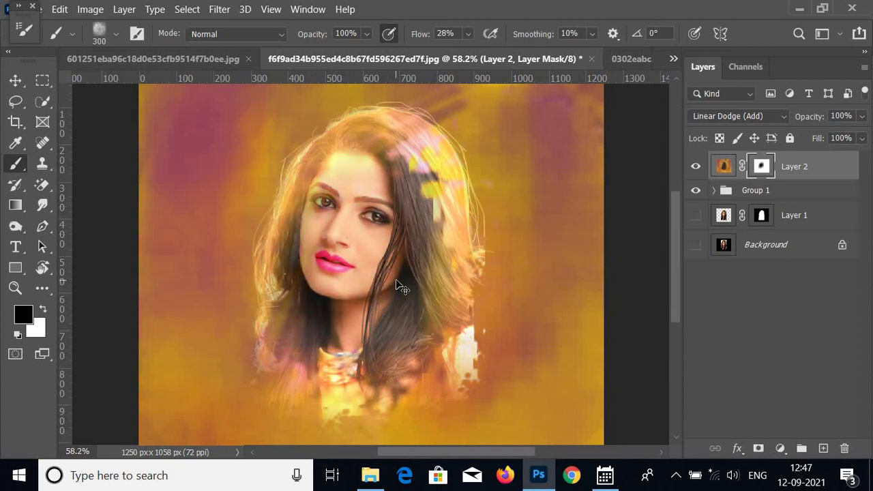
{"action": "key", "text": "ctrl+z"}
{"action": "left_click_drag", "start_coordinate": [348, 279], "coordinate": [382, 239]}
{"action": "left_click_drag", "start_coordinate": [382, 239], "coordinate": [430, 300]}
{"action": "key", "text": "ctrl+z"}
{"action": "key", "text": "ctrl+z"}
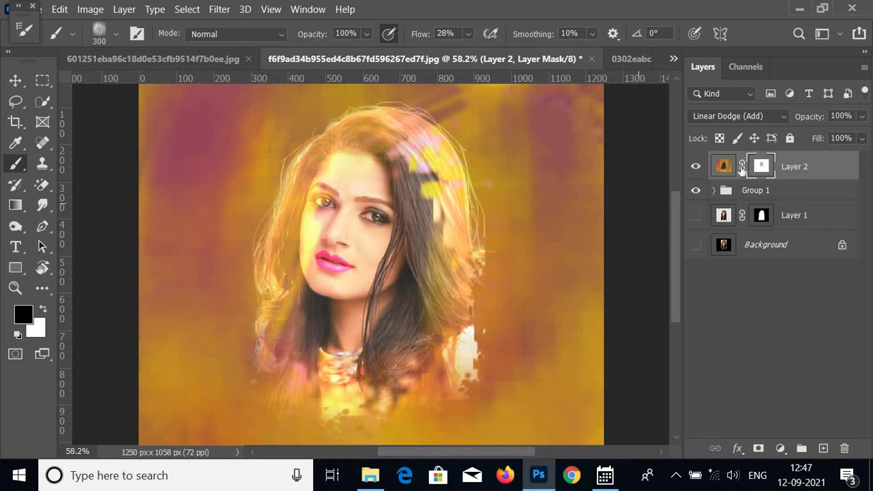
{"action": "left_click_drag", "start_coordinate": [785, 167], "coordinate": [781, 203]}
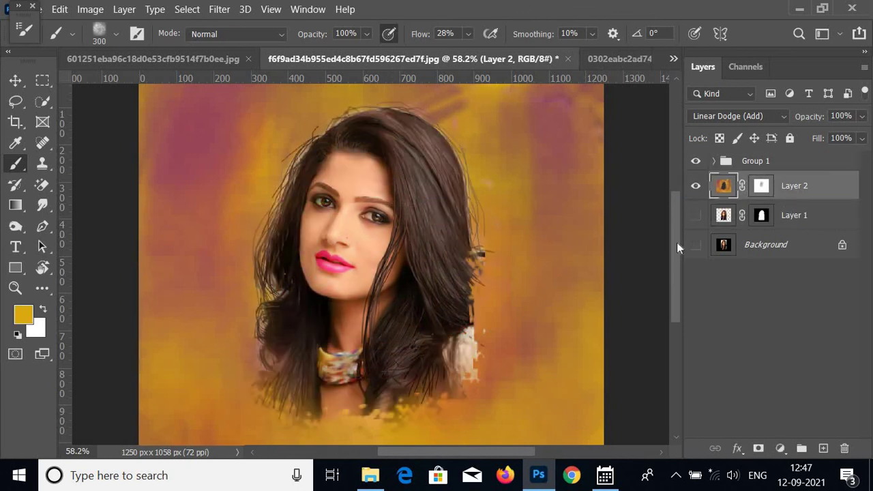
Step: Check Layer 2's mask, then expand Group 1 and target Layer 3's mask
{"action": "scroll", "coordinate": [418, 335], "scroll_direction": "down", "scroll_amount": 1}
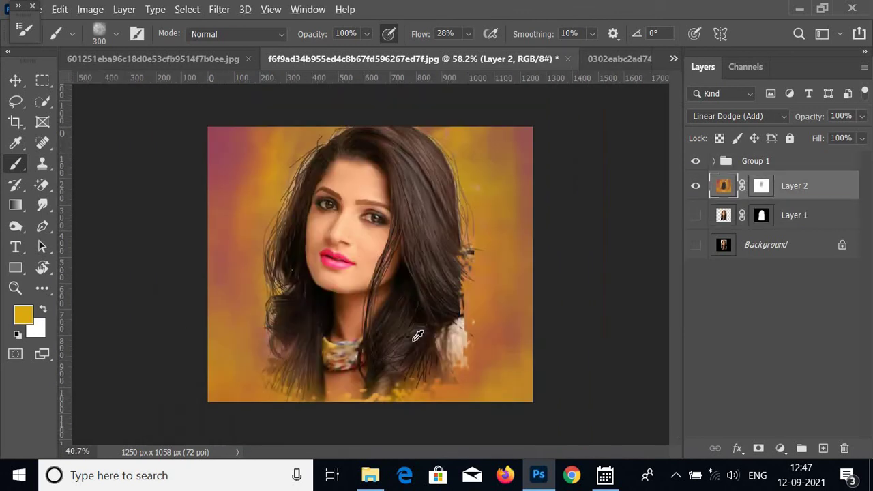
{"action": "scroll", "coordinate": [417, 336], "scroll_direction": "down", "scroll_amount": 1}
{"action": "scroll", "coordinate": [484, 291], "scroll_direction": "up", "scroll_amount": 1}
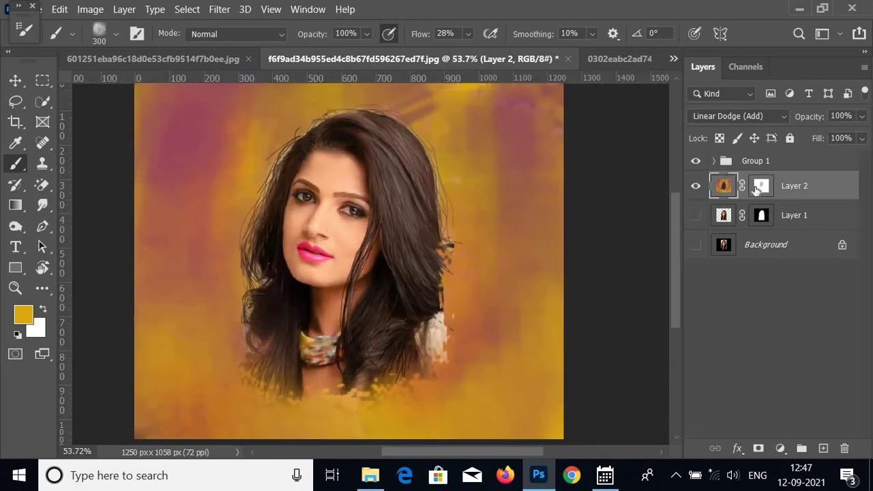
{"action": "left_click", "coordinate": [762, 186]}
{"action": "left_click", "coordinate": [722, 185]}
{"action": "left_click", "coordinate": [714, 164]}
{"action": "left_click", "coordinate": [773, 188]}
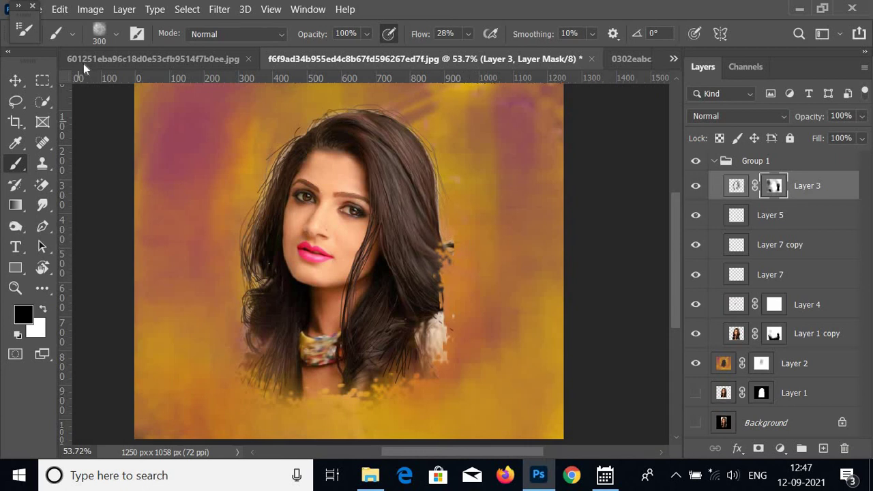
Step: Choose the 300 px spatter brush and try, then undo, a stroke on the left hair edge
{"action": "left_click", "coordinate": [110, 33]}
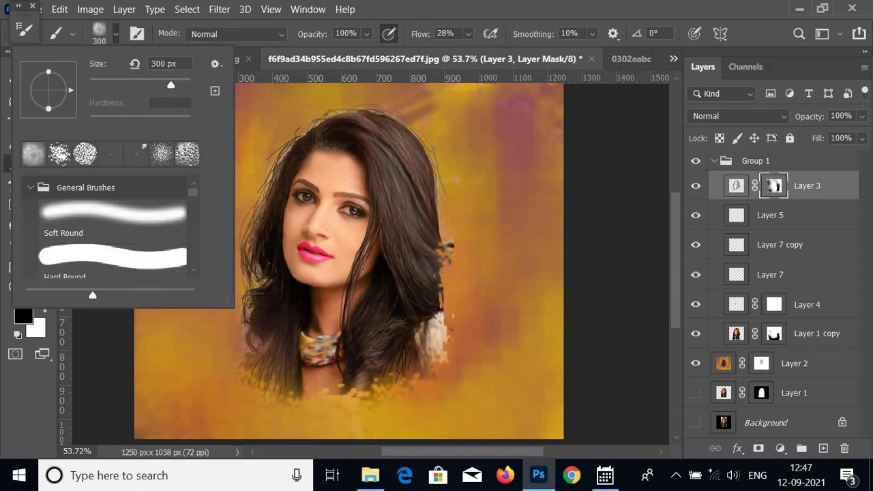
{"action": "left_click", "coordinate": [66, 161]}
{"action": "key", "text": "Return"}
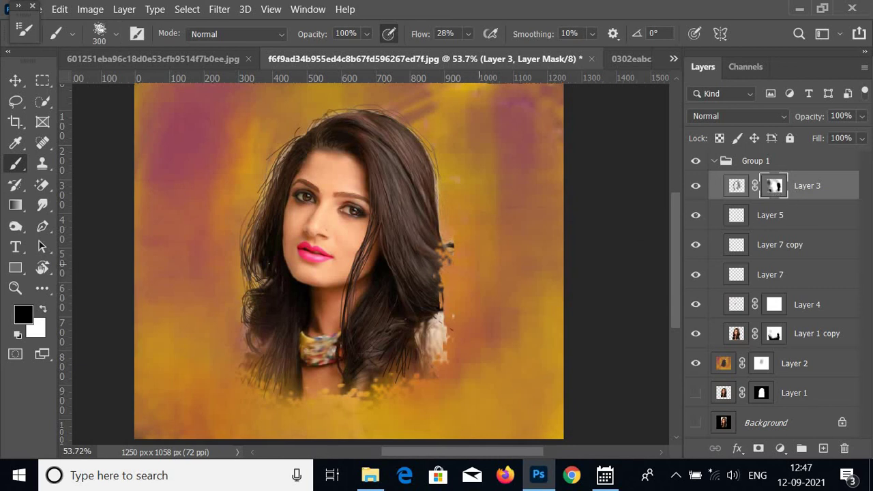
{"action": "key", "text": "ctrl+z"}
{"action": "key", "text": "ctrl+shift+z"}
{"action": "left_click_drag", "start_coordinate": [242, 205], "coordinate": [213, 253]}
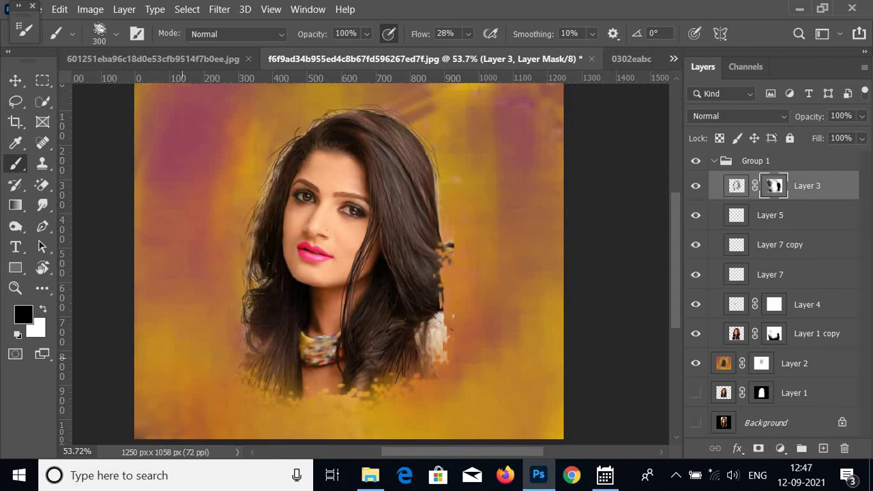
{"action": "key", "text": "ctrl+z"}
{"action": "key", "text": "ctrl+z"}
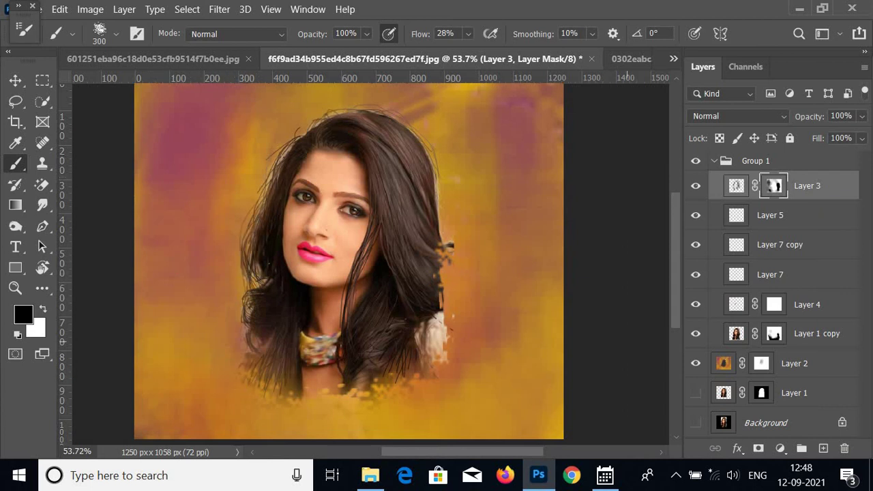
Step: Paint black on Layer 1 copy's mask to remove stray fragments along the right hair edge
{"action": "left_click", "coordinate": [774, 334]}
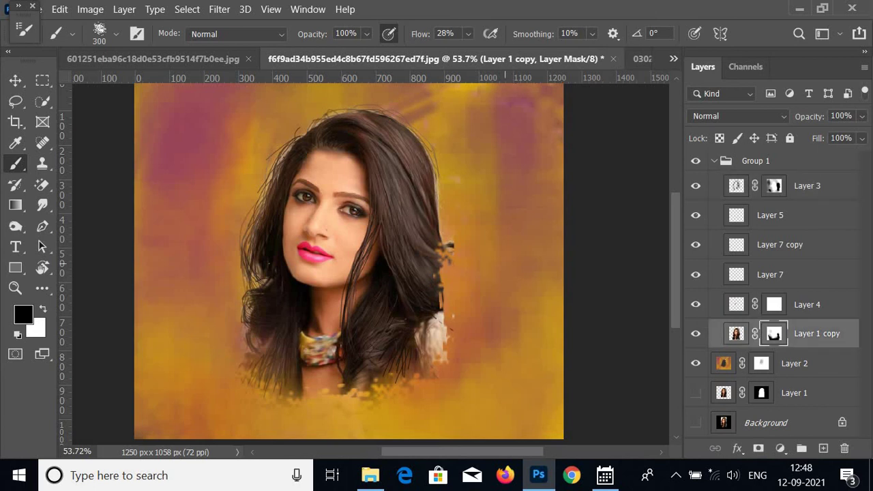
{"action": "left_click_drag", "start_coordinate": [465, 204], "coordinate": [475, 300]}
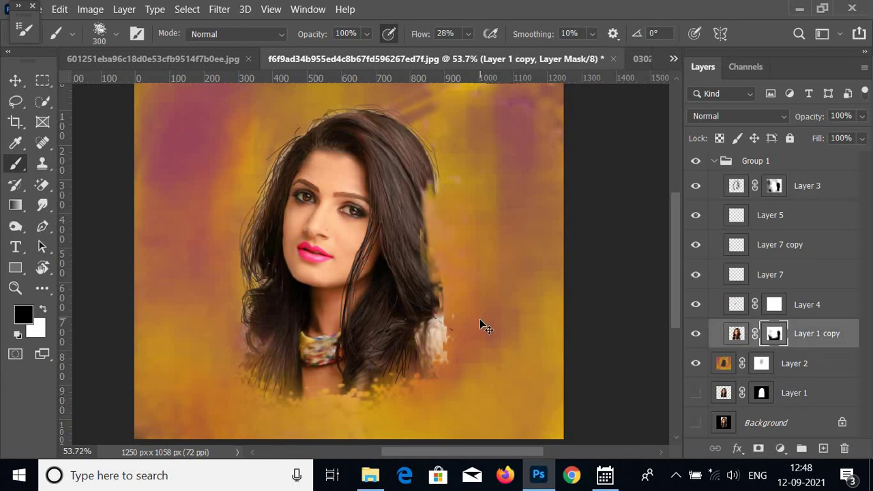
{"action": "key", "text": "ctrl+z"}
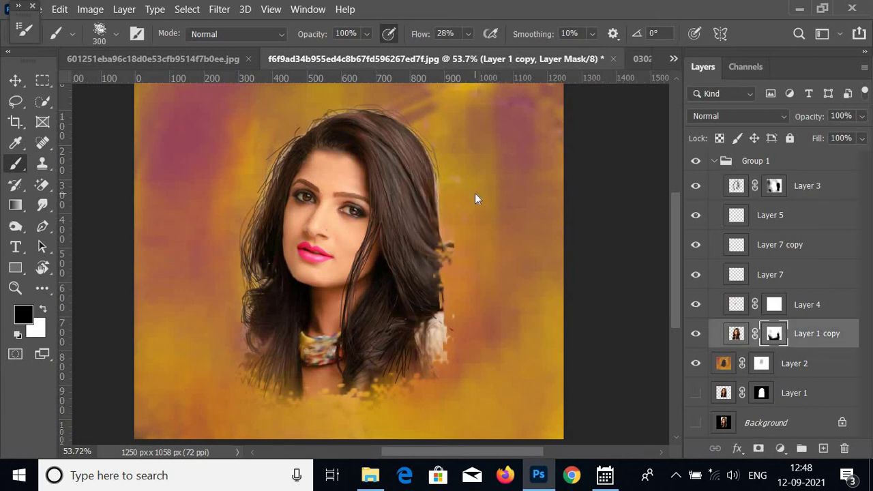
{"action": "left_click_drag", "start_coordinate": [476, 194], "coordinate": [467, 281]}
{"action": "left_click_drag", "start_coordinate": [431, 202], "coordinate": [434, 276]}
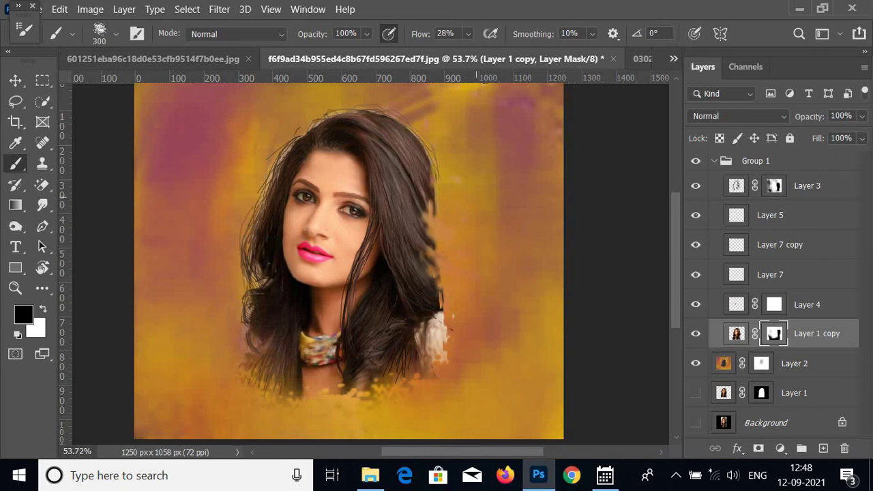
{"action": "left_click_drag", "start_coordinate": [430, 185], "coordinate": [432, 270]}
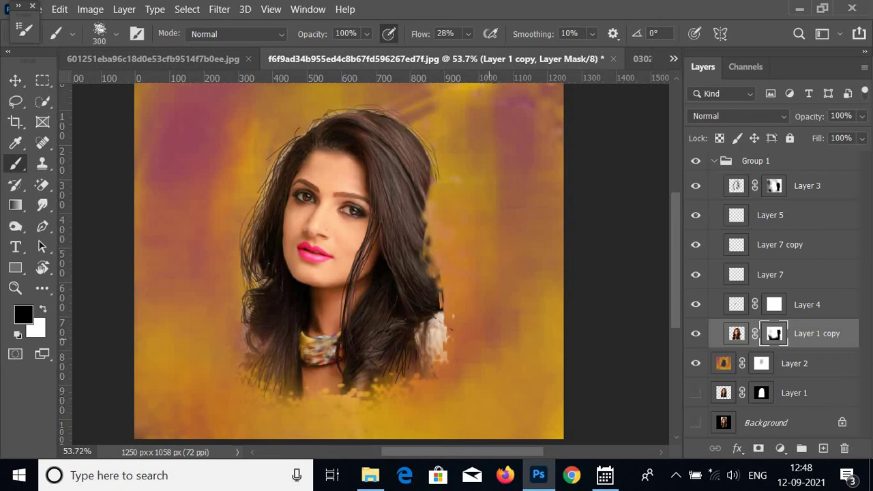
{"action": "scroll", "coordinate": [482, 319], "scroll_direction": "down", "scroll_amount": 2, "text": "alt"}
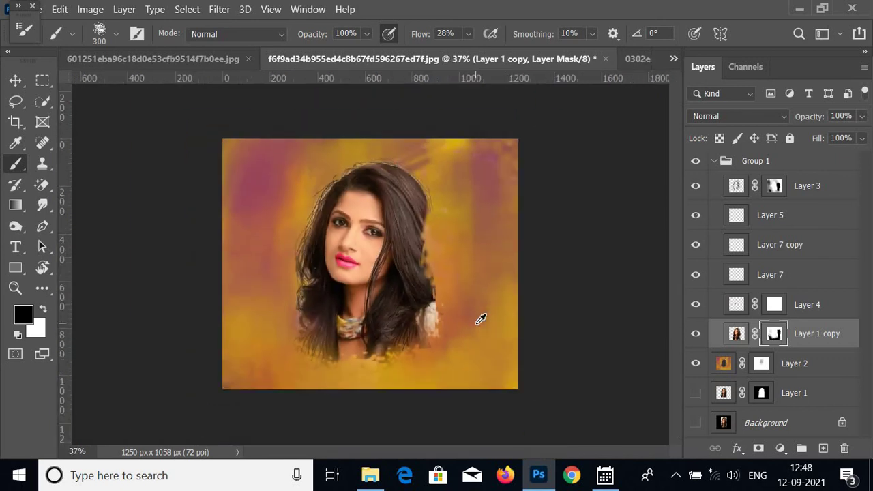
{"action": "key", "text": "ctrl+z"}
{"action": "key", "text": "ctrl+z"}
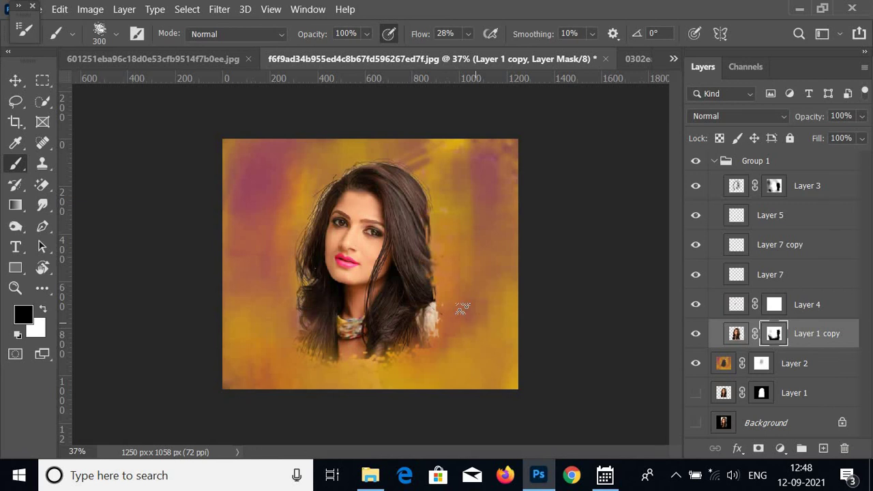
Step: Collapse and select Group 1, toggle its visibility off and on, then start Free Transform
{"action": "left_click", "coordinate": [15, 81]}
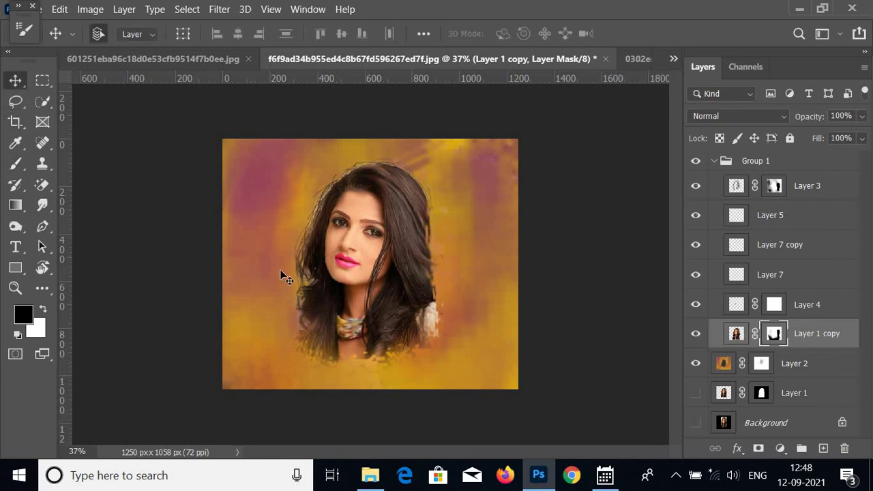
{"action": "scroll", "coordinate": [374, 282], "scroll_direction": "up", "scroll_amount": 1, "text": "alt"}
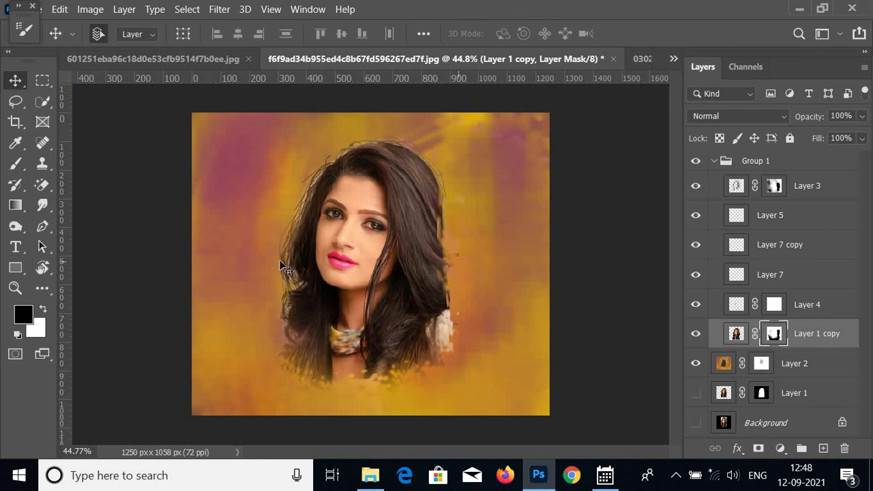
{"action": "scroll", "coordinate": [480, 284], "scroll_direction": "up", "scroll_amount": 1, "text": "alt"}
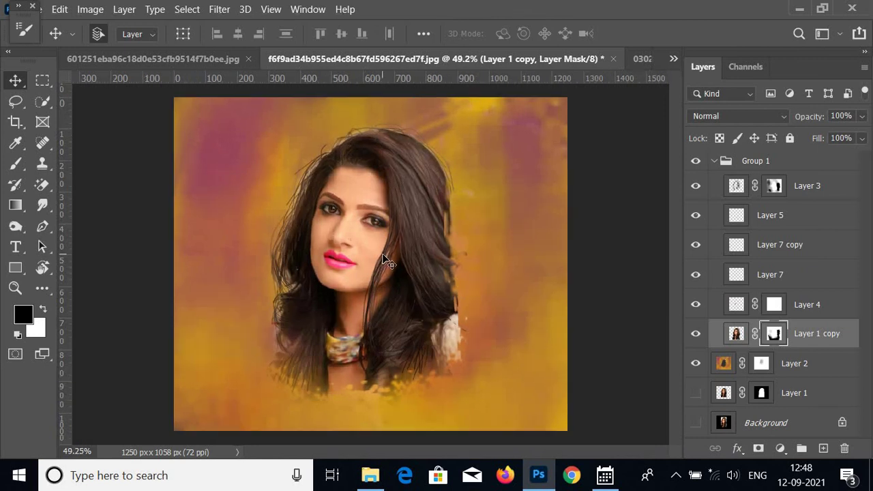
{"action": "left_click", "coordinate": [714, 161]}
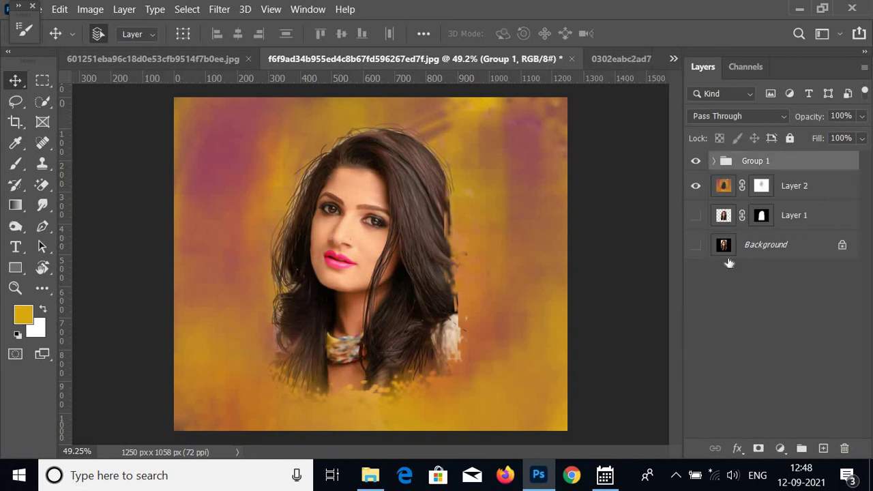
{"action": "left_click", "coordinate": [696, 161]}
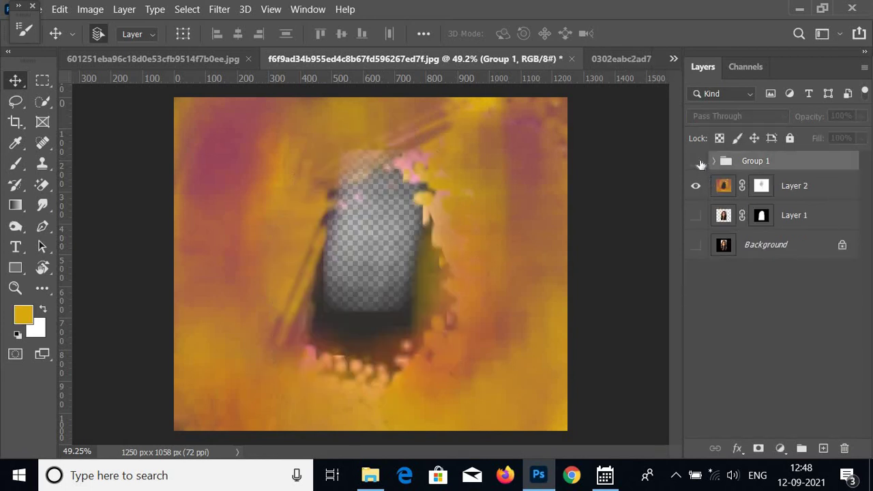
{"action": "left_click", "coordinate": [696, 161]}
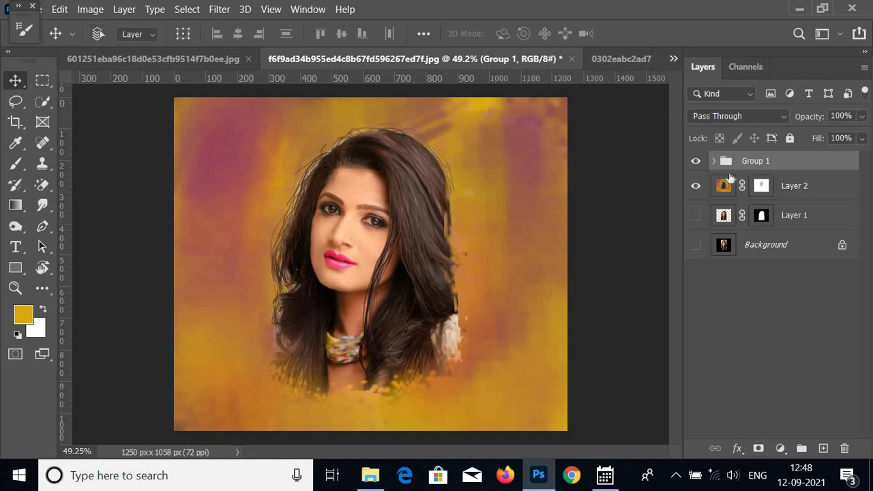
{"action": "key", "text": "ctrl+t"}
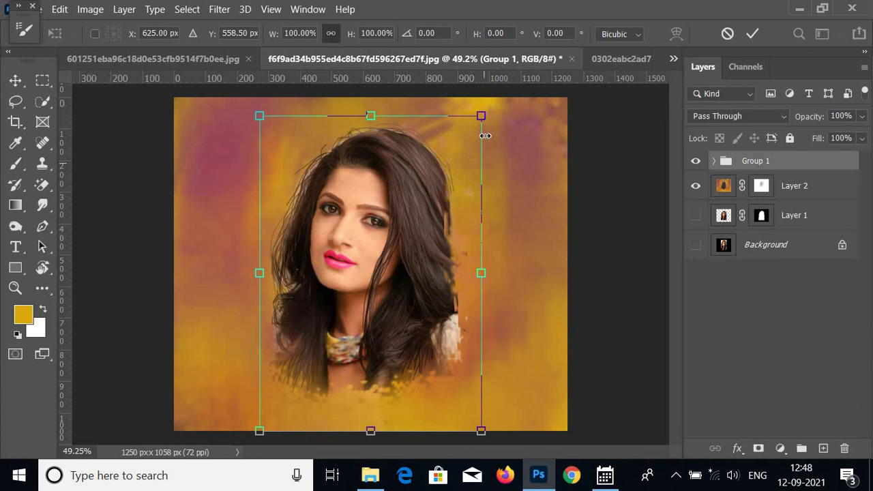
Step: Scale the portrait group up to 112.57%, nudge it slightly left and down, and commit
{"action": "left_click_drag", "start_coordinate": [481, 116], "coordinate": [509, 76]}
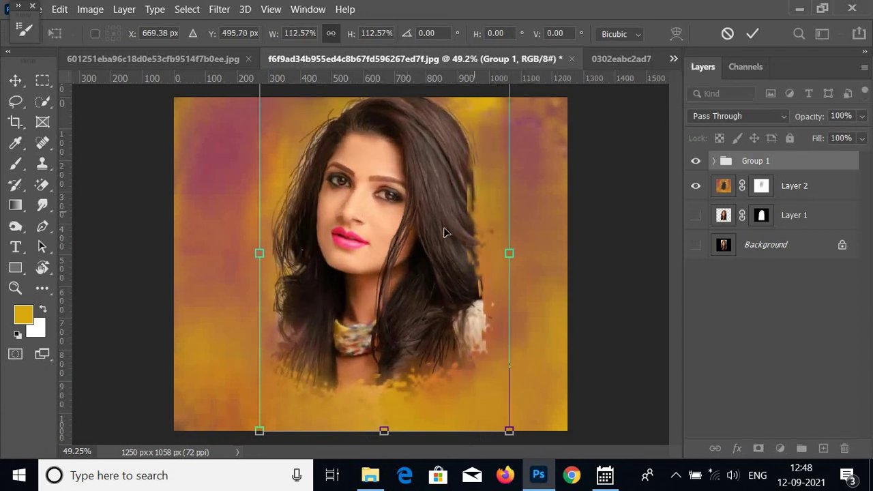
{"action": "left_click_drag", "start_coordinate": [444, 233], "coordinate": [430, 256]}
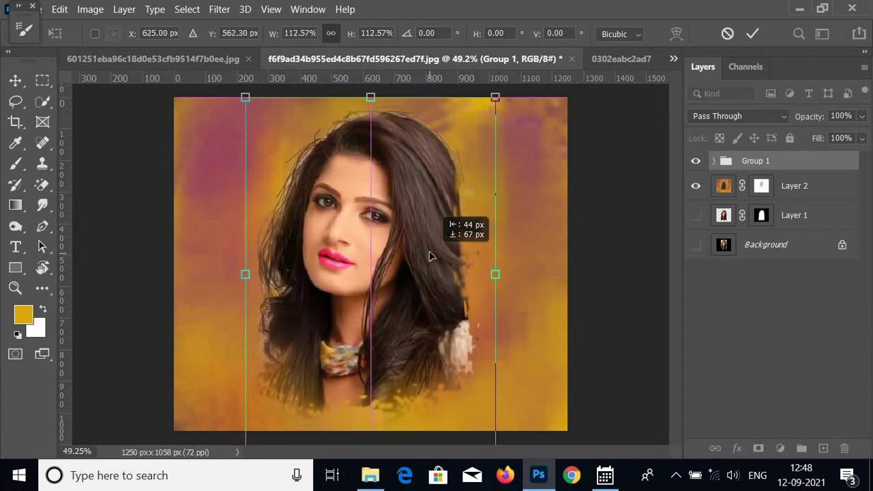
{"action": "key", "text": "Return"}
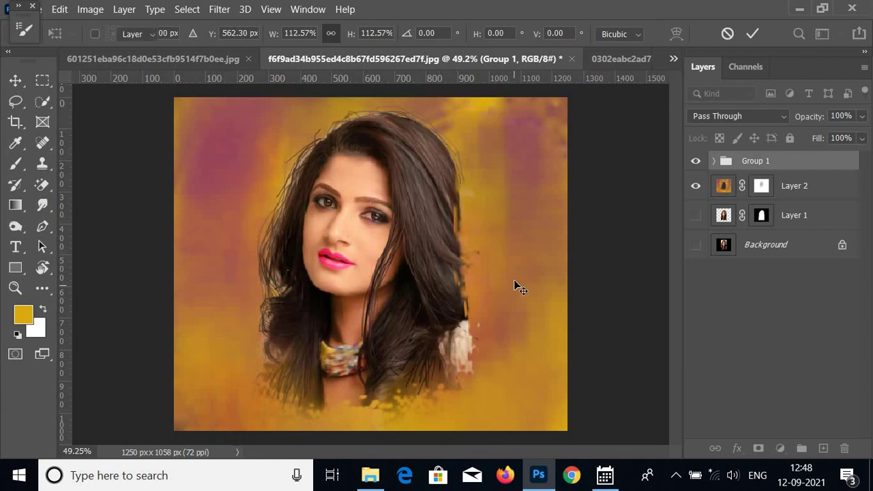